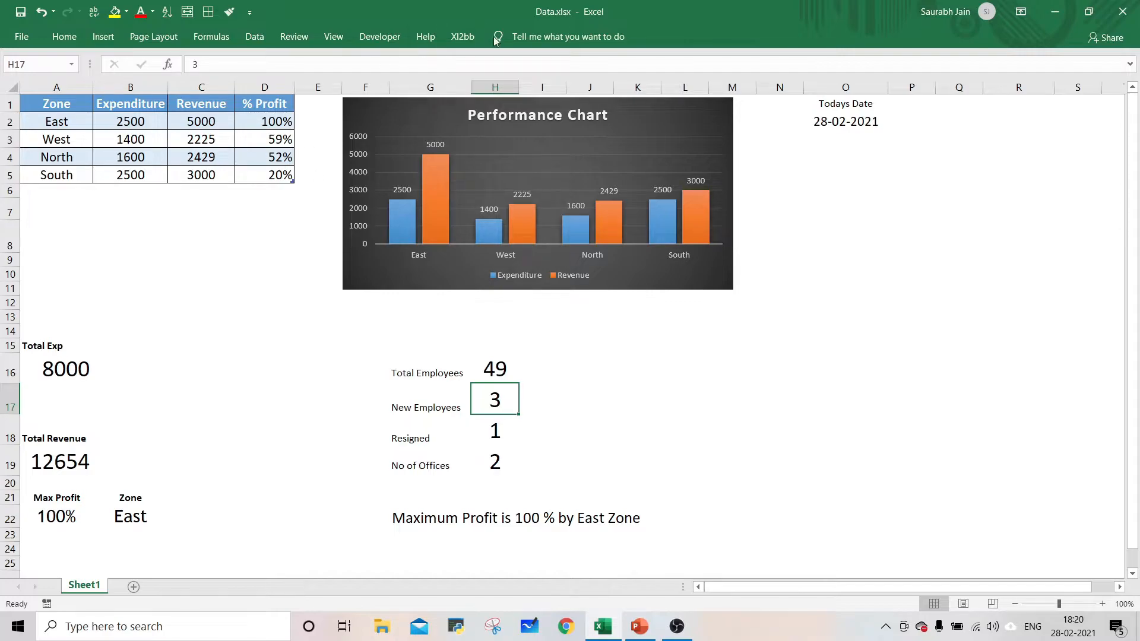
Examine the formulas behind total expenditure, total revenue, maximum profit, its zone, today's date and the maximum-profit sentence
{"action": "mouse_move", "coordinate": [522, 233]}
{"action": "left_click", "coordinate": [48, 372]}
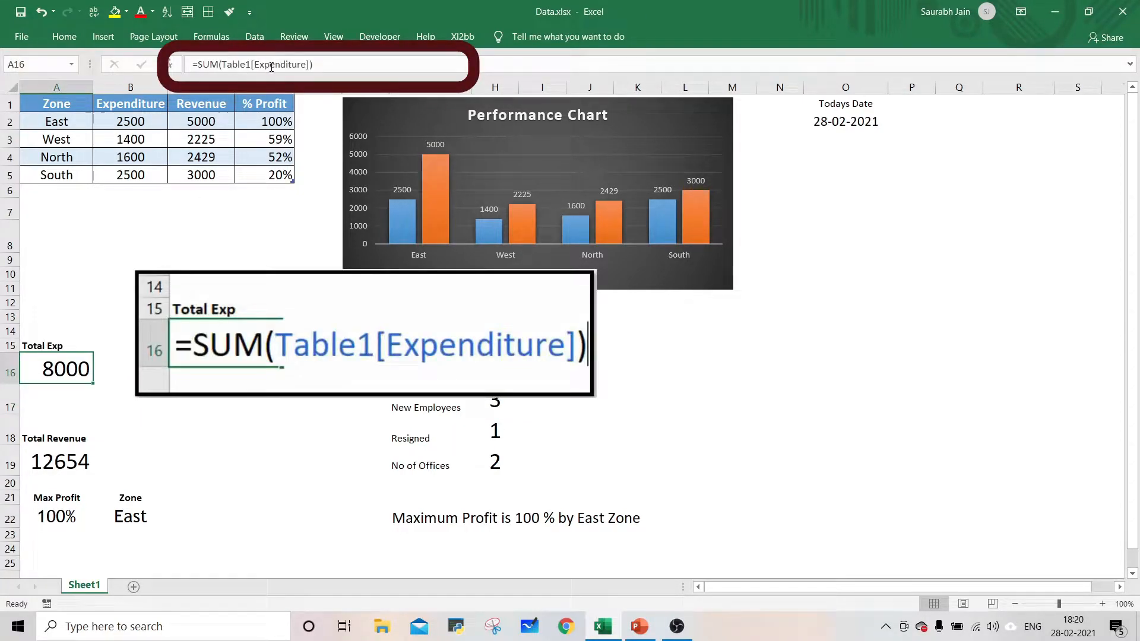
{"action": "left_click", "coordinate": [69, 461]}
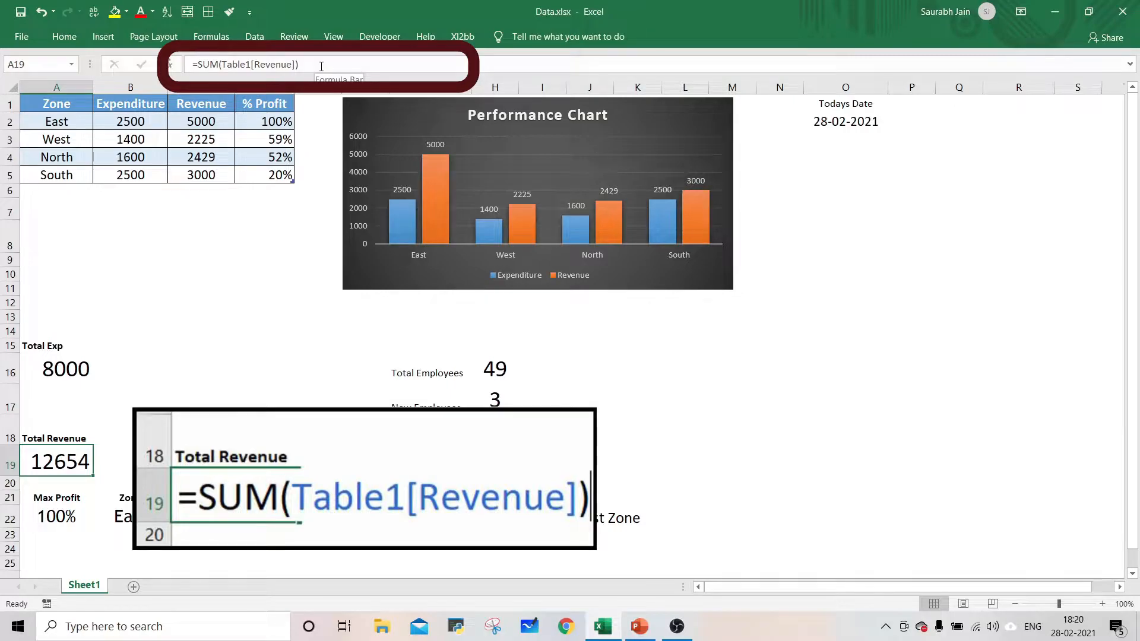
{"action": "left_click", "coordinate": [71, 516]}
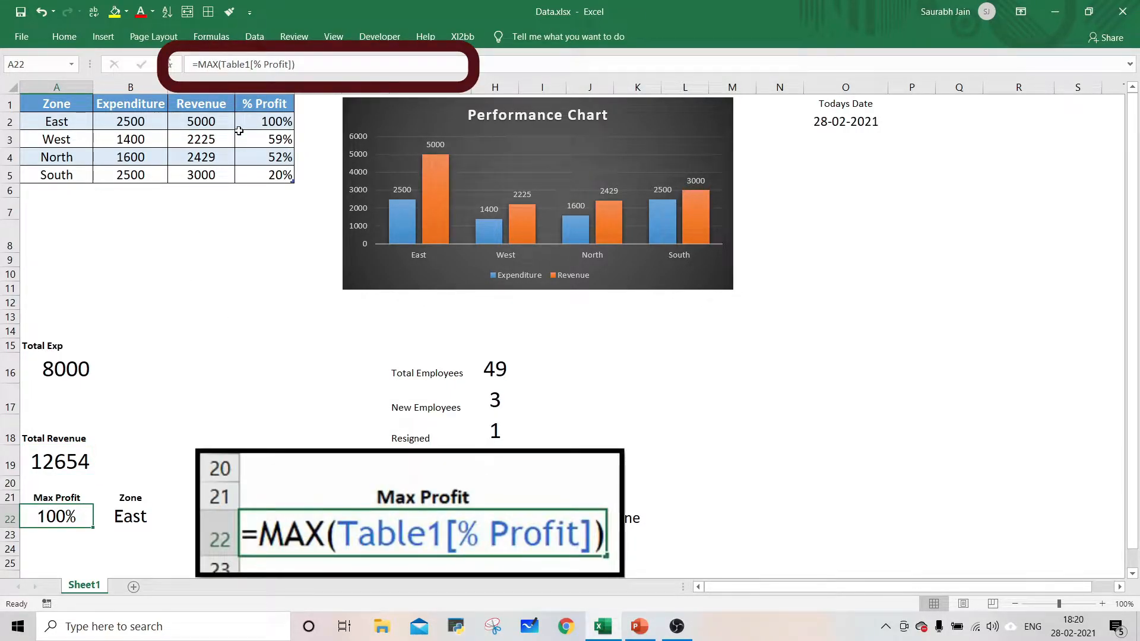
{"action": "left_click", "coordinate": [143, 516]}
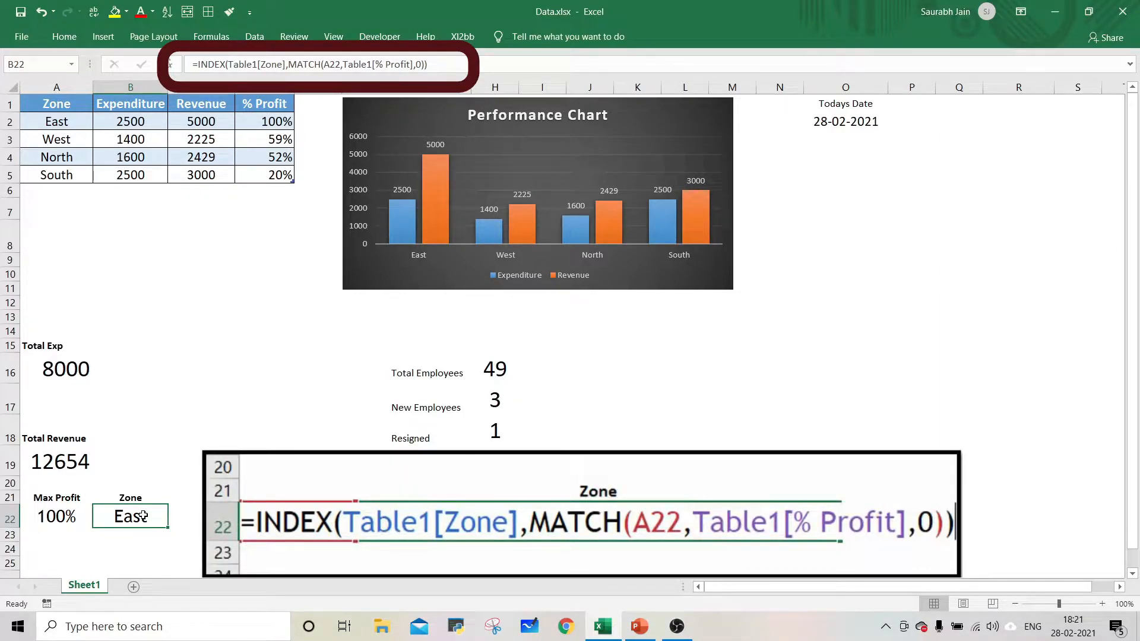
{"action": "left_click", "coordinate": [866, 124]}
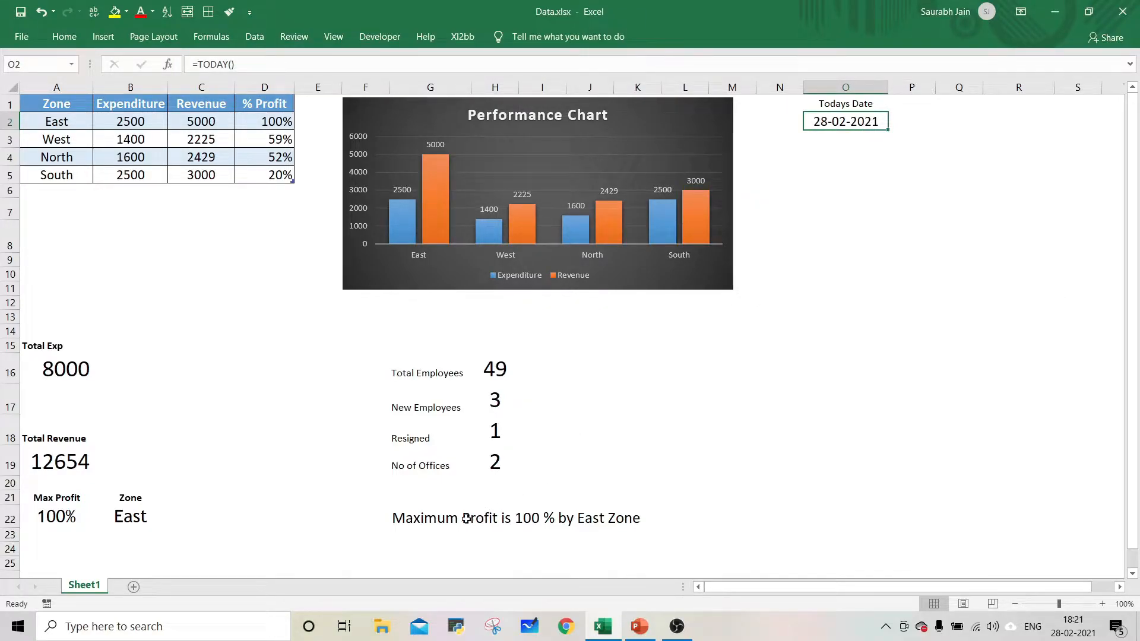
{"action": "left_click", "coordinate": [443, 519]}
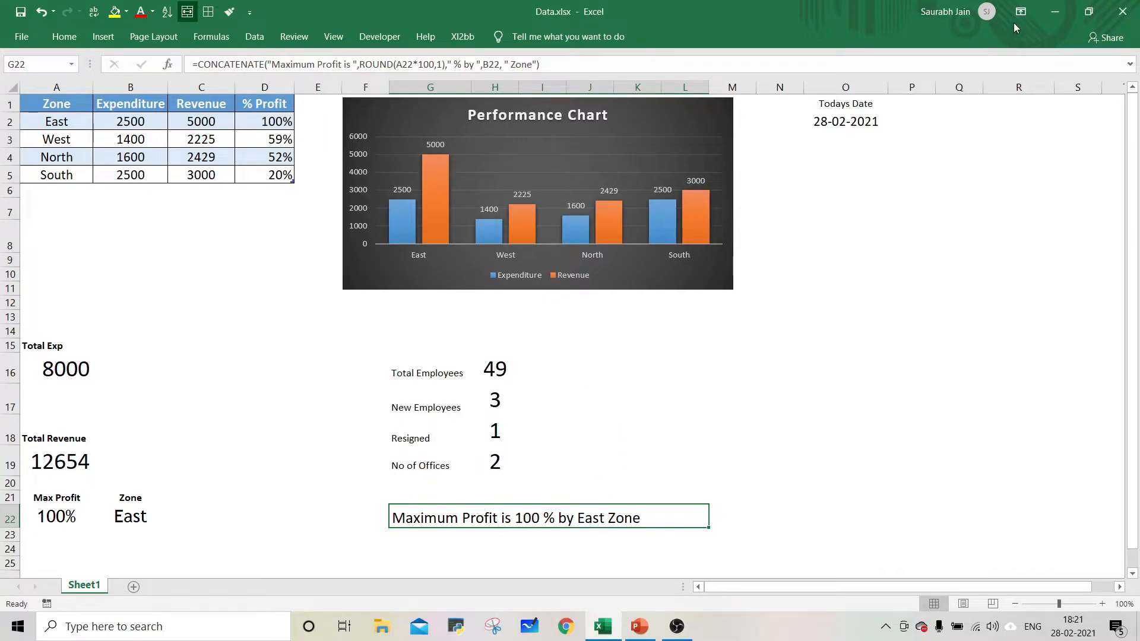
Restore the workbook window beside the Dashboard - Copy presentation, and bring up the presentation in PowerPoint at full size
{"action": "left_click", "coordinate": [1089, 11]}
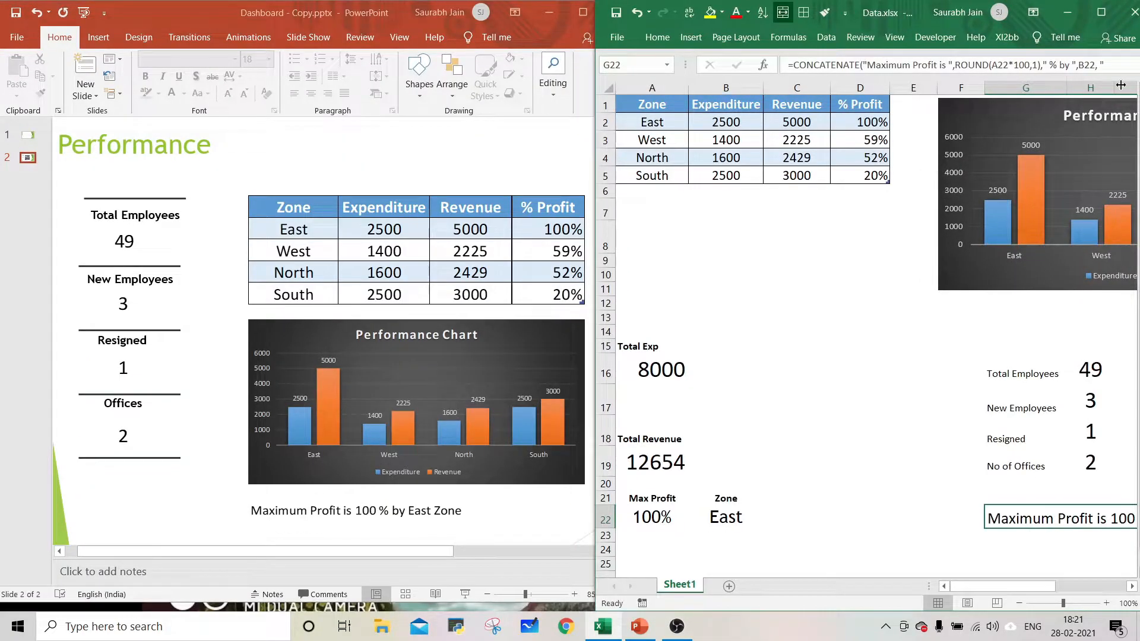
{"action": "left_click", "coordinate": [1102, 12]}
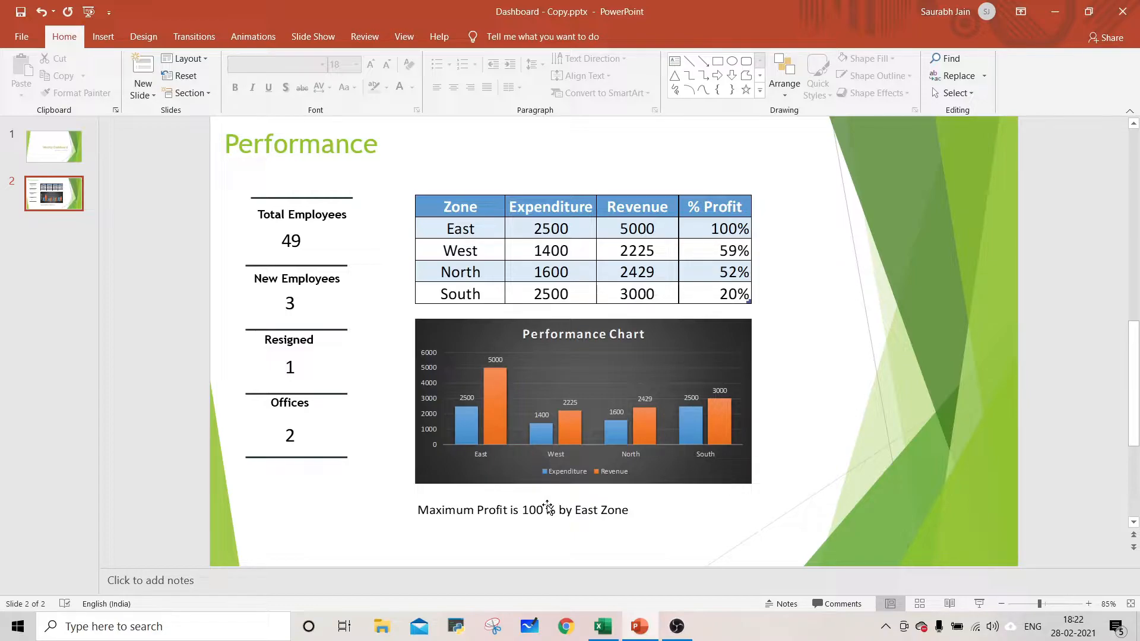
{"action": "left_click", "coordinate": [22, 36]}
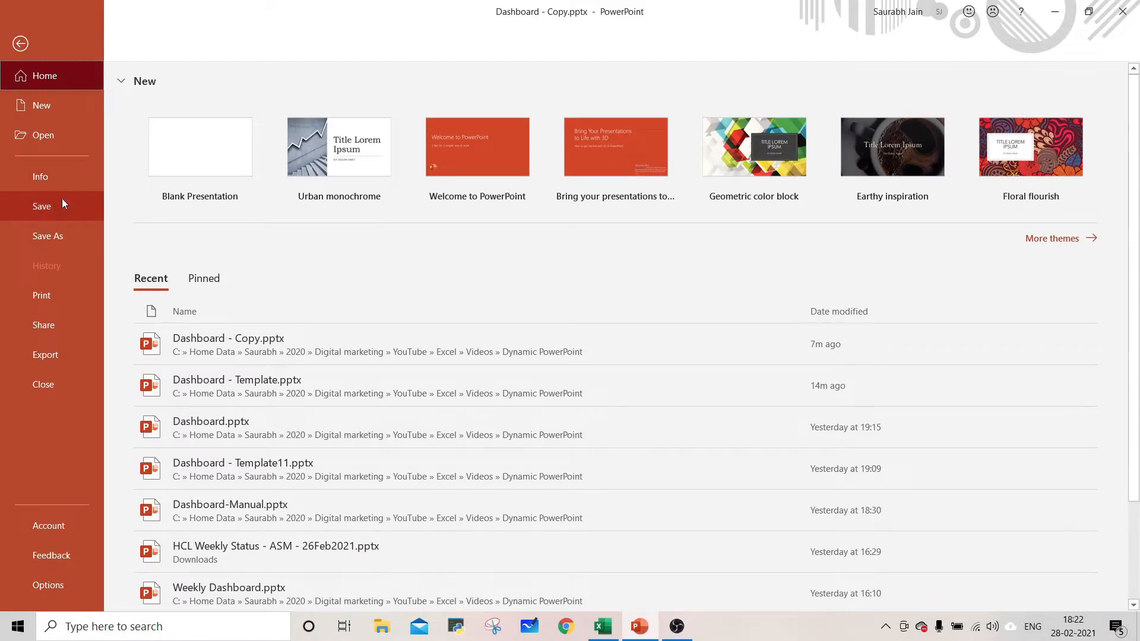
{"action": "left_click", "coordinate": [55, 238]}
{"action": "key", "text": "Escape"}
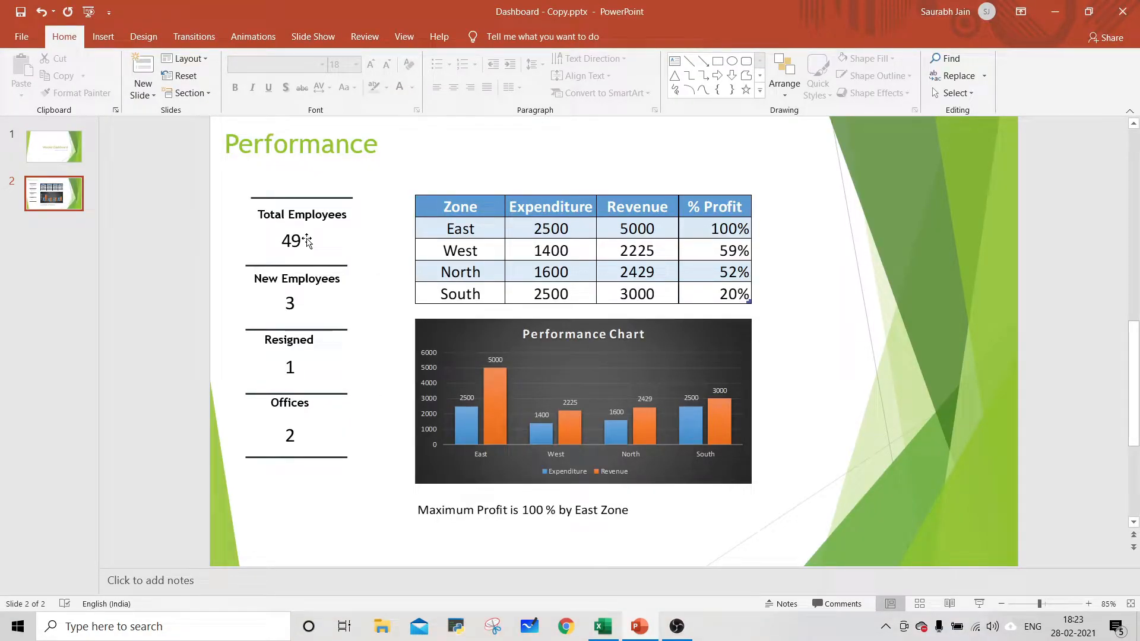
Delete the zone table and the Performance Chart from the Performance slide
{"action": "left_click", "coordinate": [480, 246]}
{"action": "key", "text": "Delete"}
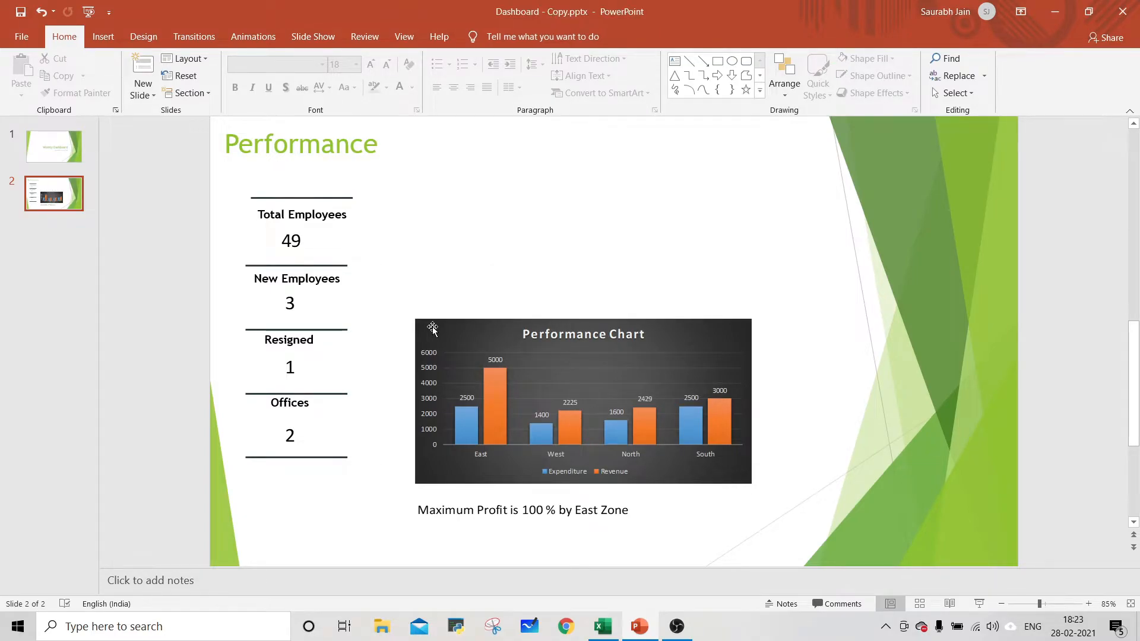
{"action": "left_click", "coordinate": [429, 328]}
{"action": "key", "text": "Delete"}
Delete the four figures under Total Employees, New Employees, Resigned and Offices, plus the maximum-profit sentence
{"action": "left_click", "coordinate": [309, 244]}
{"action": "key", "text": "Delete"}
{"action": "left_click", "coordinate": [290, 304]}
{"action": "key", "text": "Delete"}
{"action": "left_click", "coordinate": [290, 367]}
{"action": "key", "text": "Delete"}
{"action": "left_click", "coordinate": [297, 434]}
{"action": "key", "text": "Delete"}
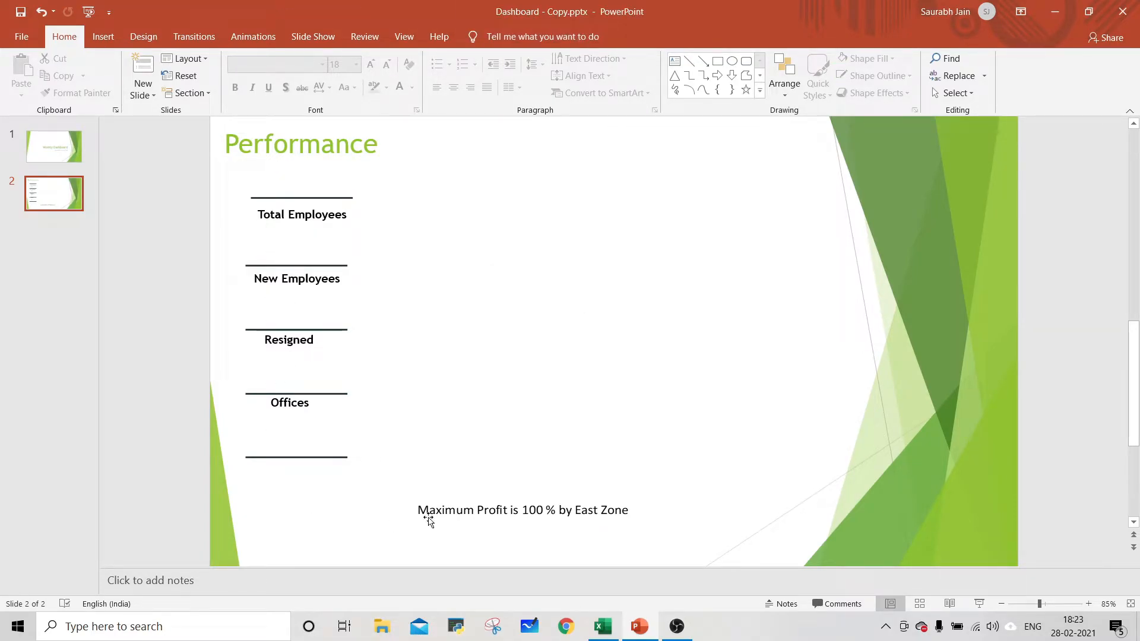
{"action": "left_click", "coordinate": [415, 515]}
{"action": "key", "text": "Delete"}
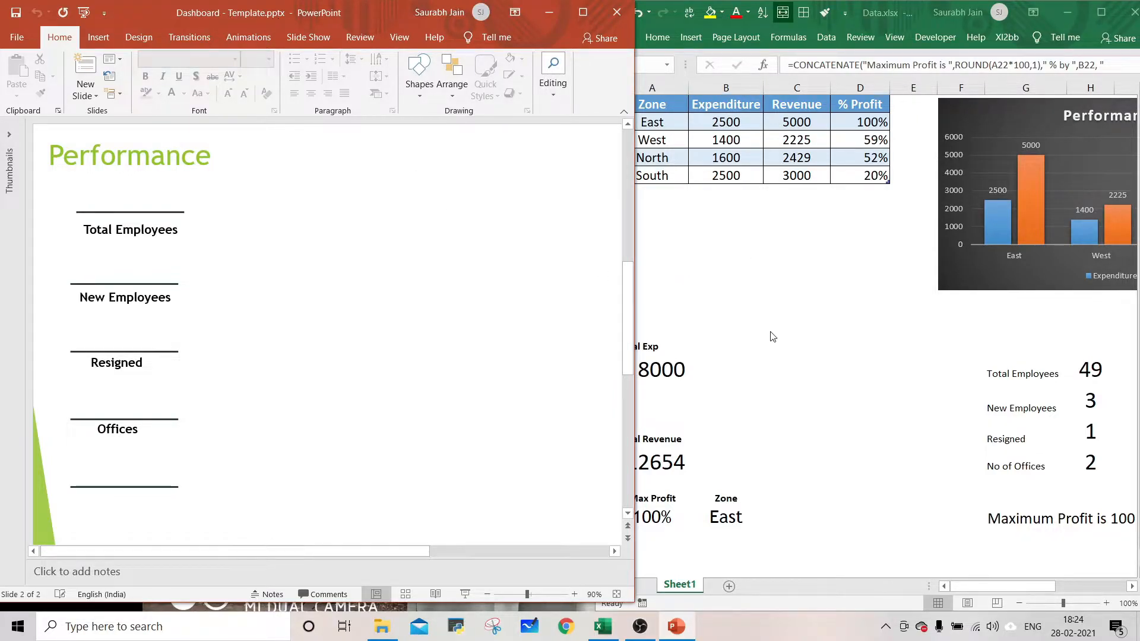
Switch to the Data.xlsx workbook in Excel and copy the zone table in A1:D5, including its headers
{"action": "left_click", "coordinate": [666, 141]}
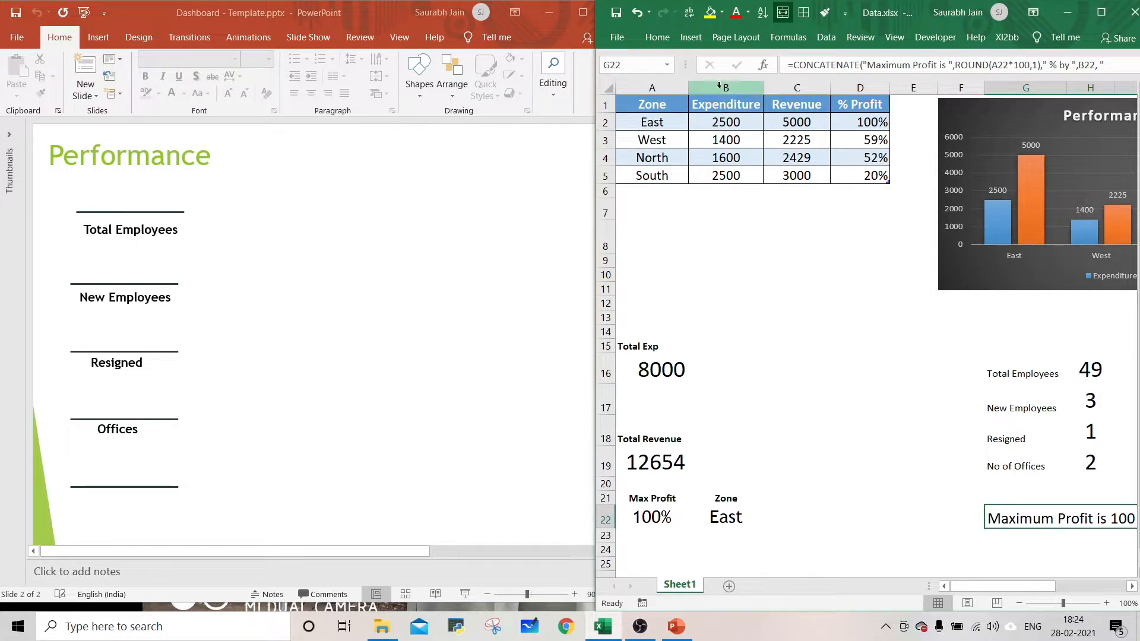
{"action": "left_click_drag", "start_coordinate": [664, 104], "coordinate": [868, 175]}
{"action": "key", "text": "ctrl+c"}
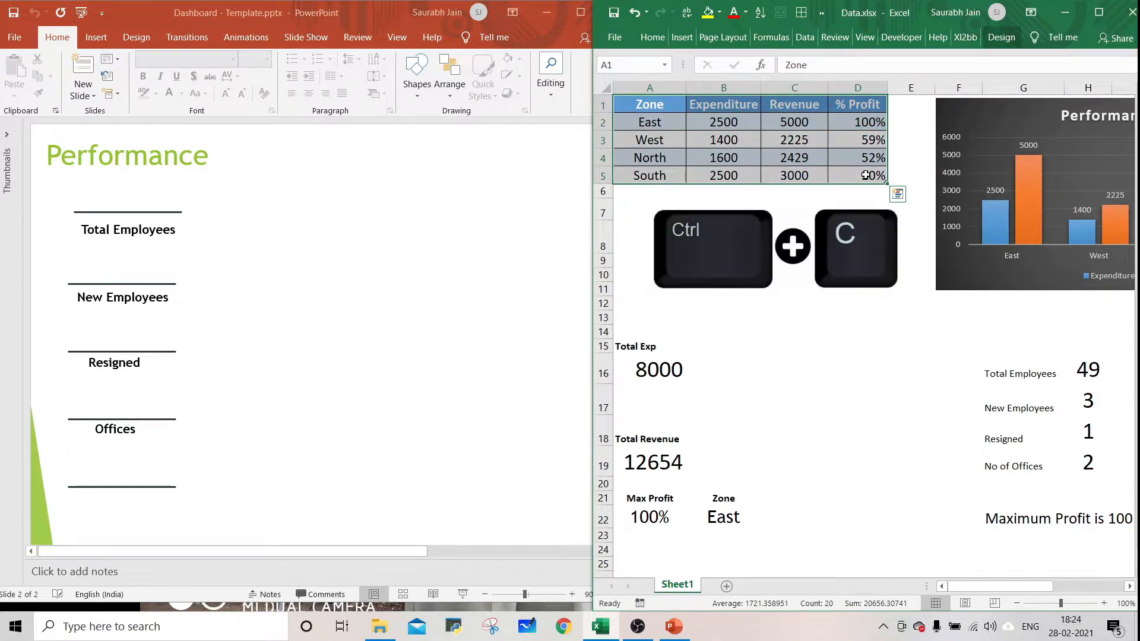
Paste the table onto the template's Performance slide as a linked Microsoft Excel Worksheet Object and fit it beside the employee headings
{"action": "left_click", "coordinate": [421, 176]}
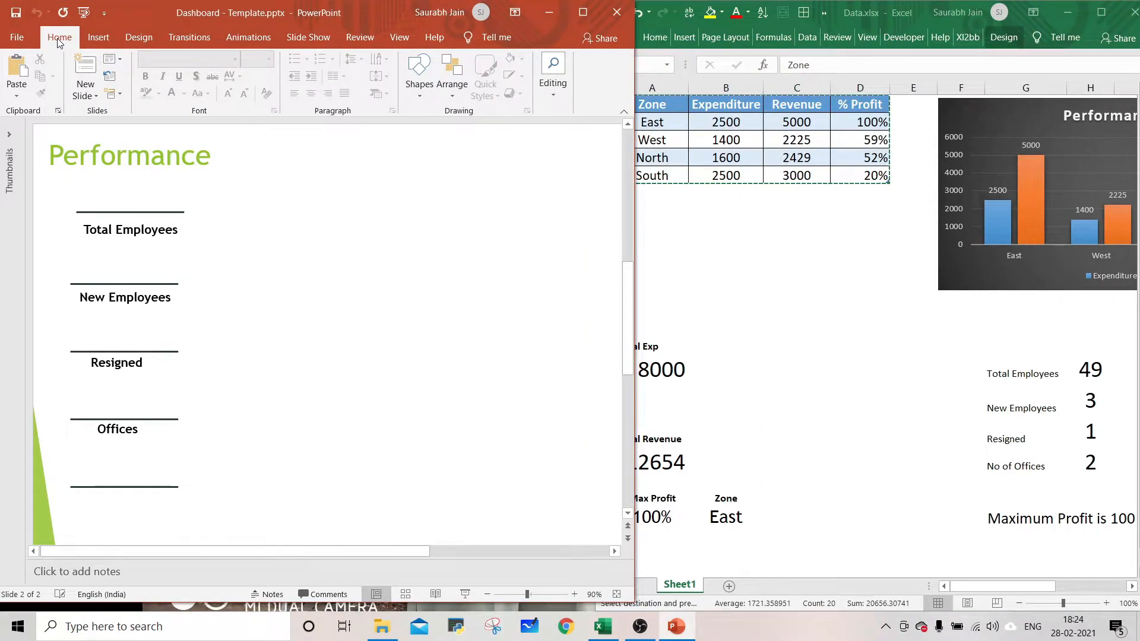
{"action": "left_click", "coordinate": [19, 99]}
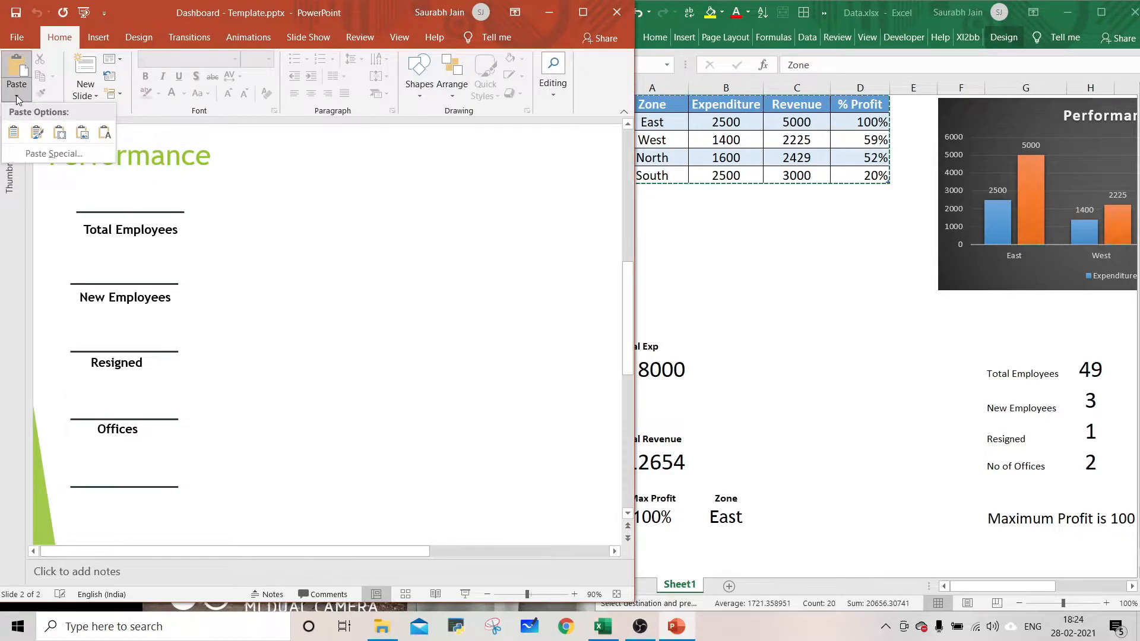
{"action": "left_click", "coordinate": [54, 153]}
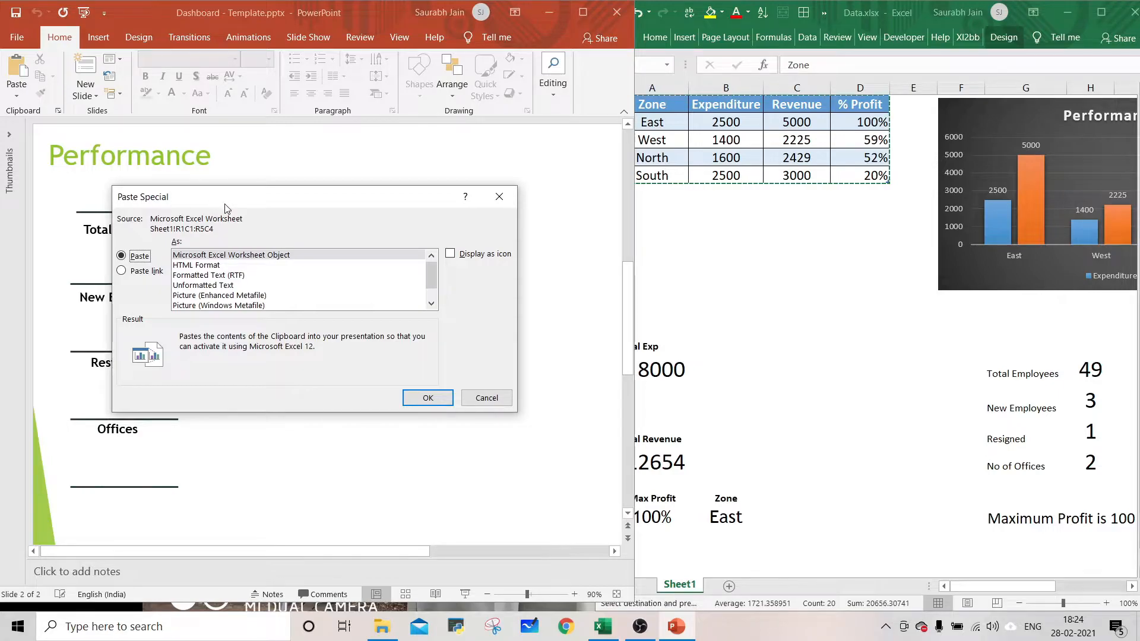
{"action": "left_click", "coordinate": [126, 275]}
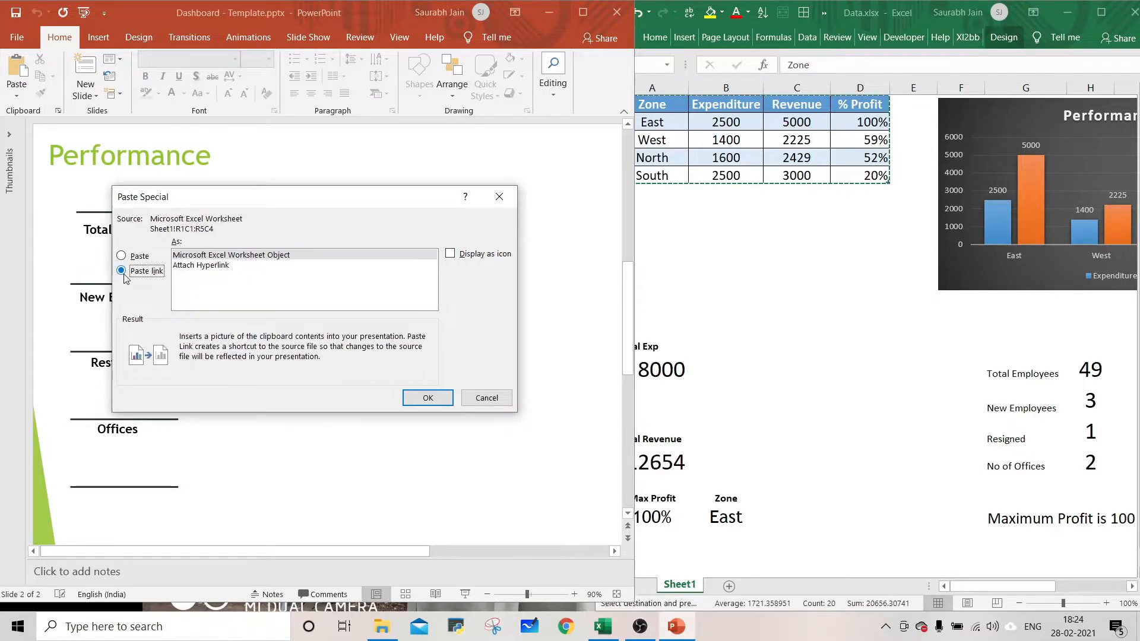
{"action": "left_click", "coordinate": [200, 256]}
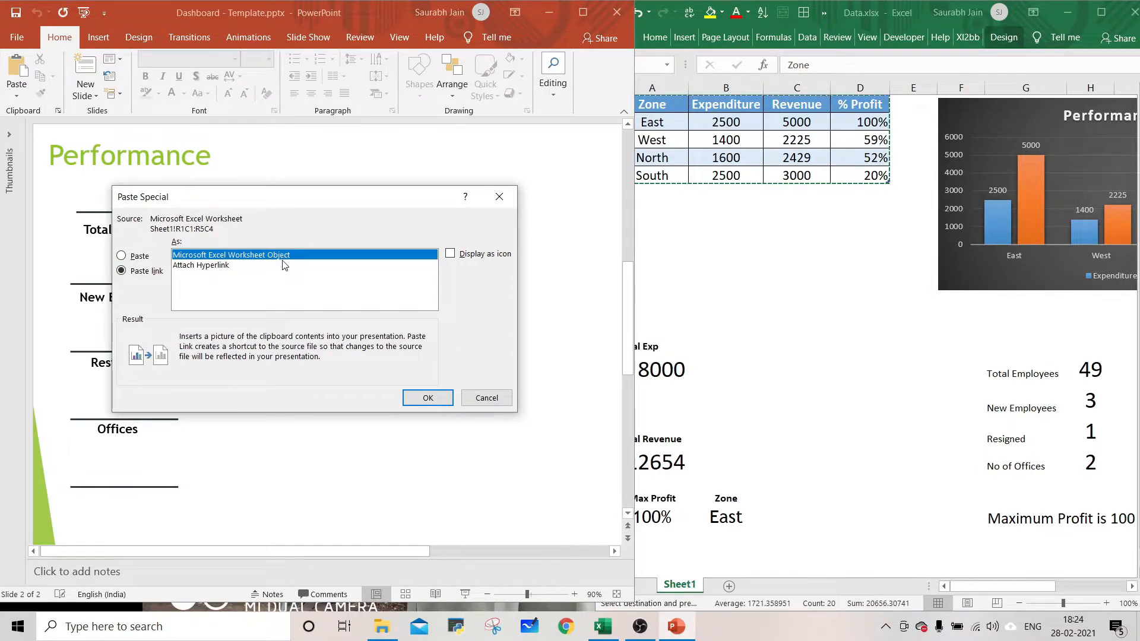
{"action": "left_click", "coordinate": [428, 398]}
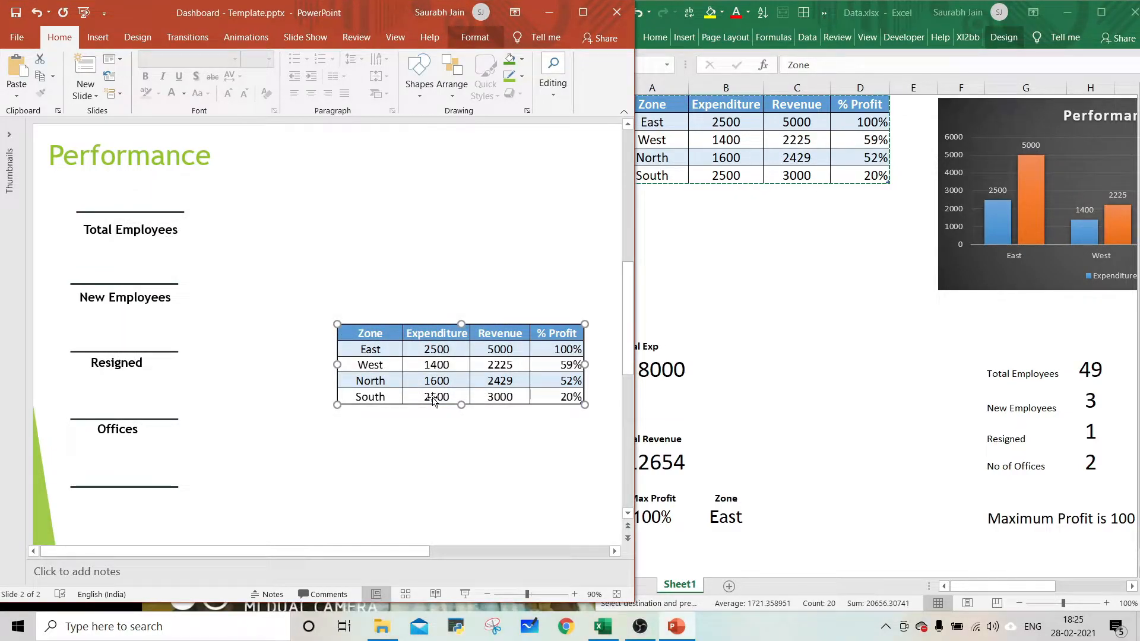
{"action": "left_click_drag", "start_coordinate": [433, 376], "coordinate": [346, 241]}
{"action": "left_click_drag", "start_coordinate": [493, 271], "coordinate": [526, 285]}
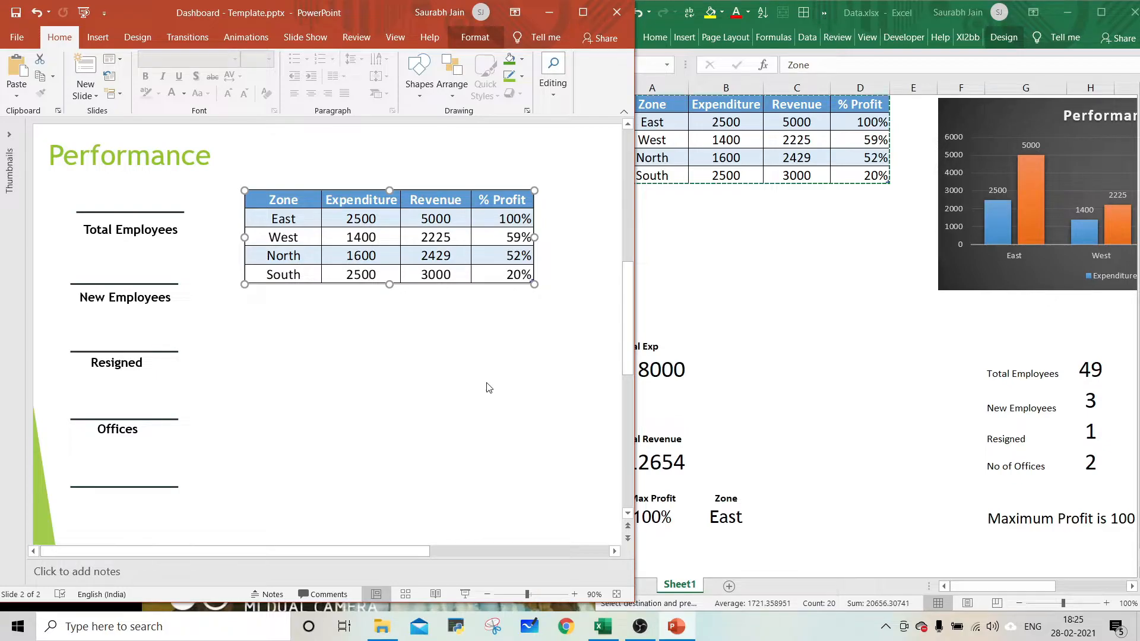
Copy the Performance Chart from the workbook and paste it onto the Performance slide as a linked Microsoft Excel Chart Object
{"action": "left_click", "coordinate": [715, 302]}
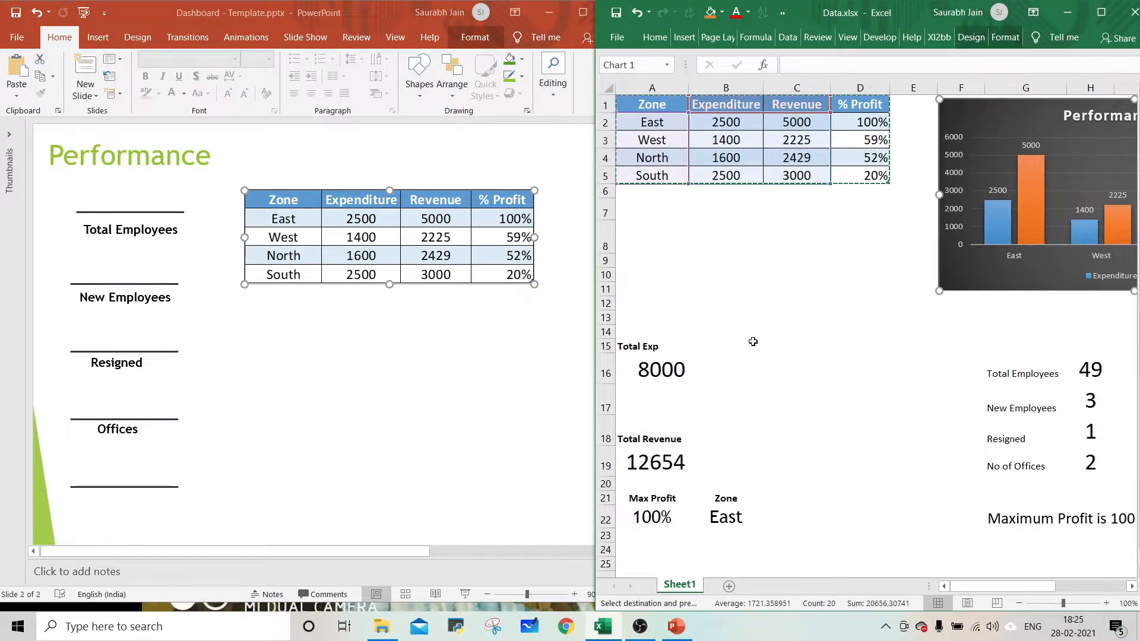
{"action": "key", "text": "ctrl+c"}
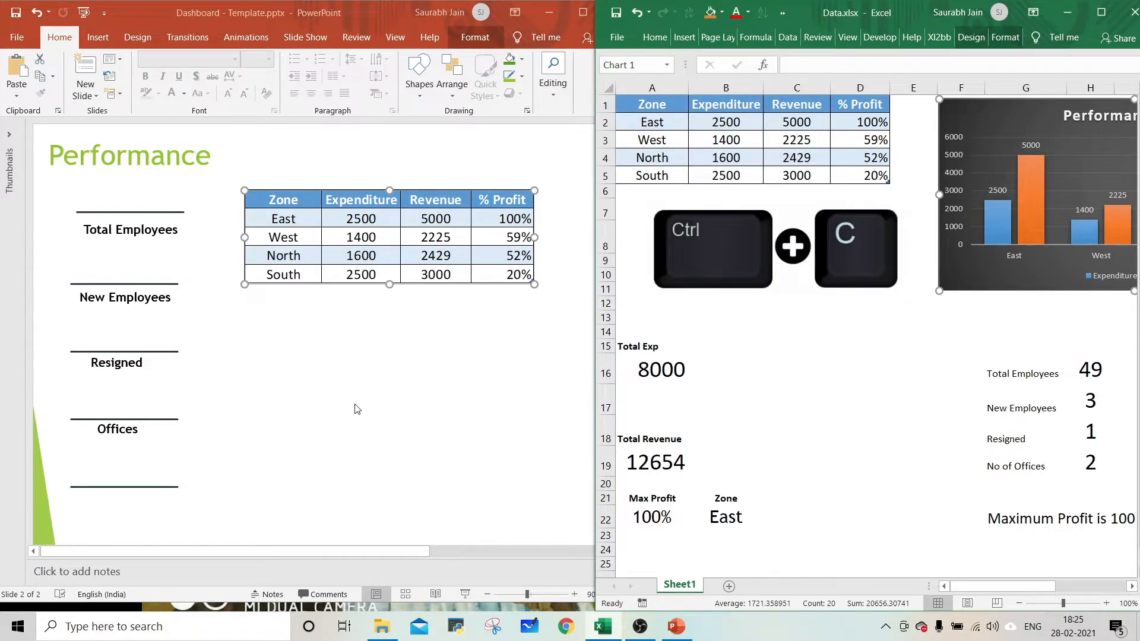
{"action": "left_click", "coordinate": [259, 368]}
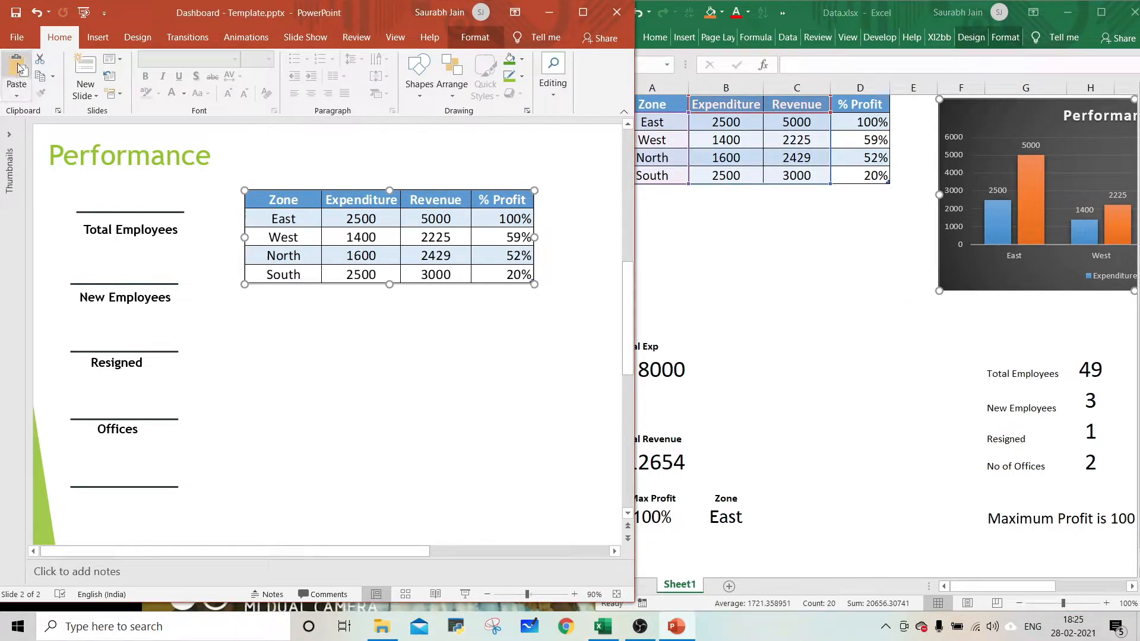
{"action": "left_click", "coordinate": [18, 101]}
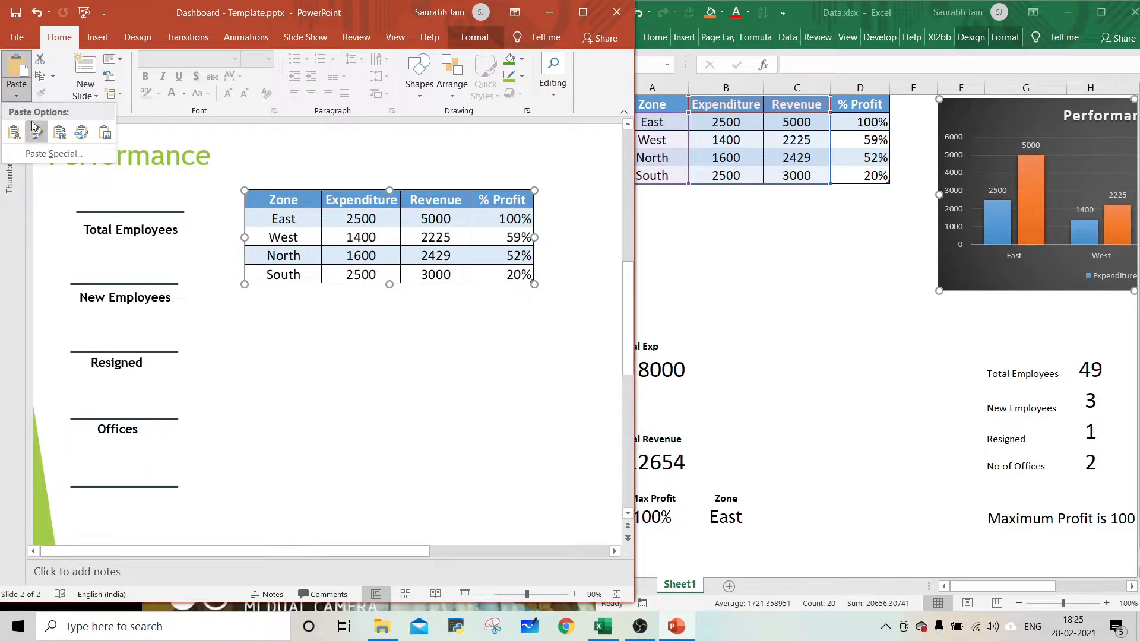
{"action": "left_click", "coordinate": [54, 154]}
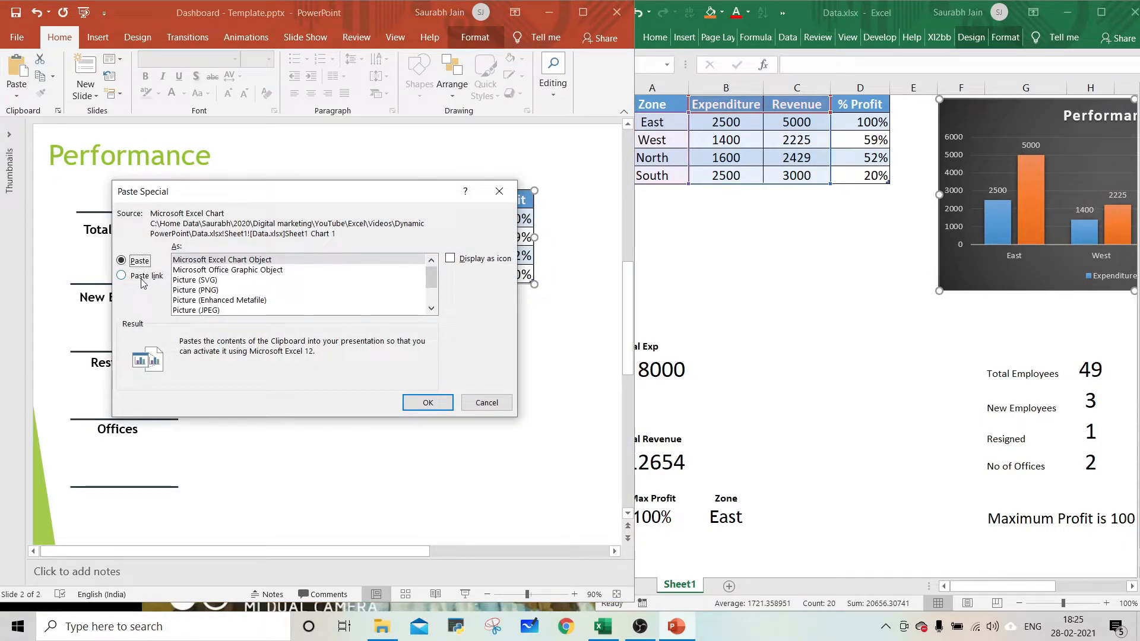
{"action": "left_click", "coordinate": [122, 277]}
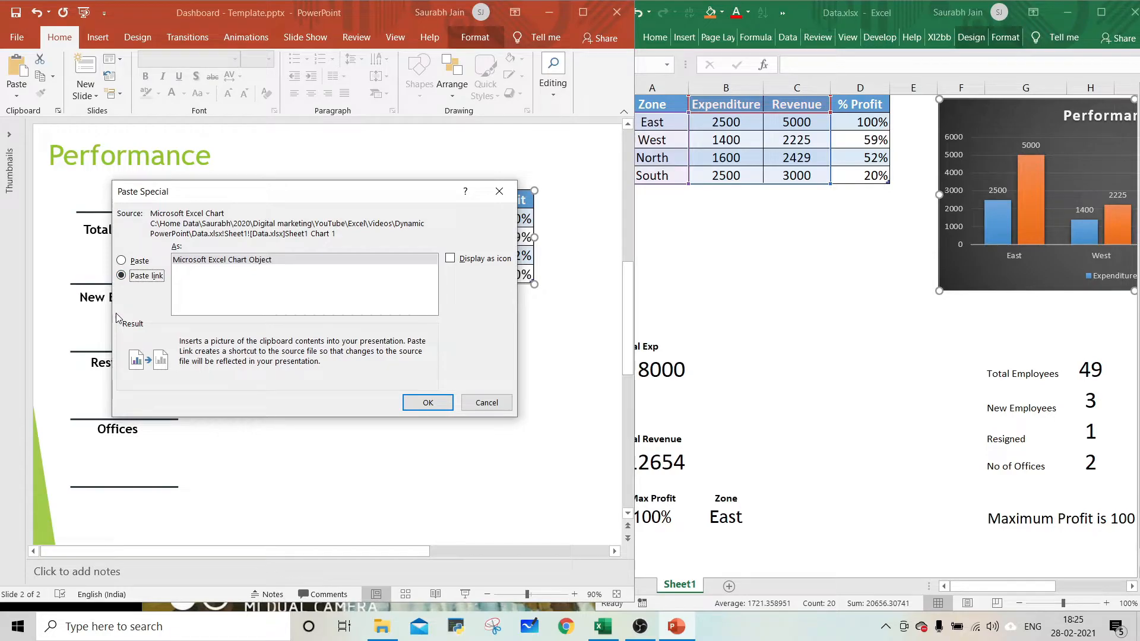
{"action": "left_click", "coordinate": [206, 262]}
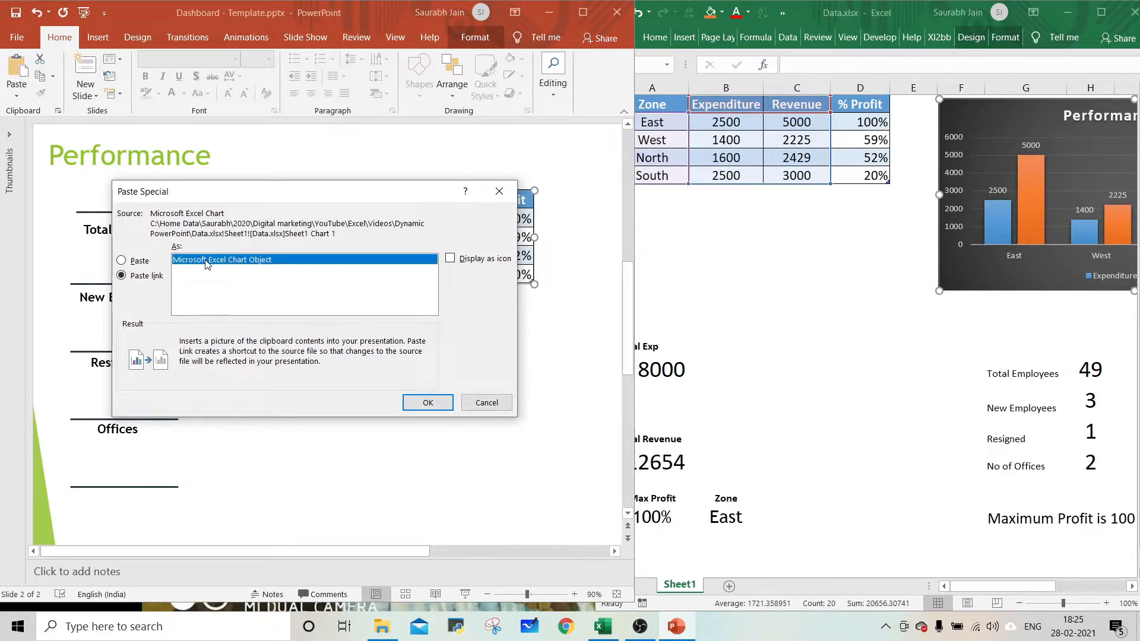
{"action": "left_click", "coordinate": [428, 404]}
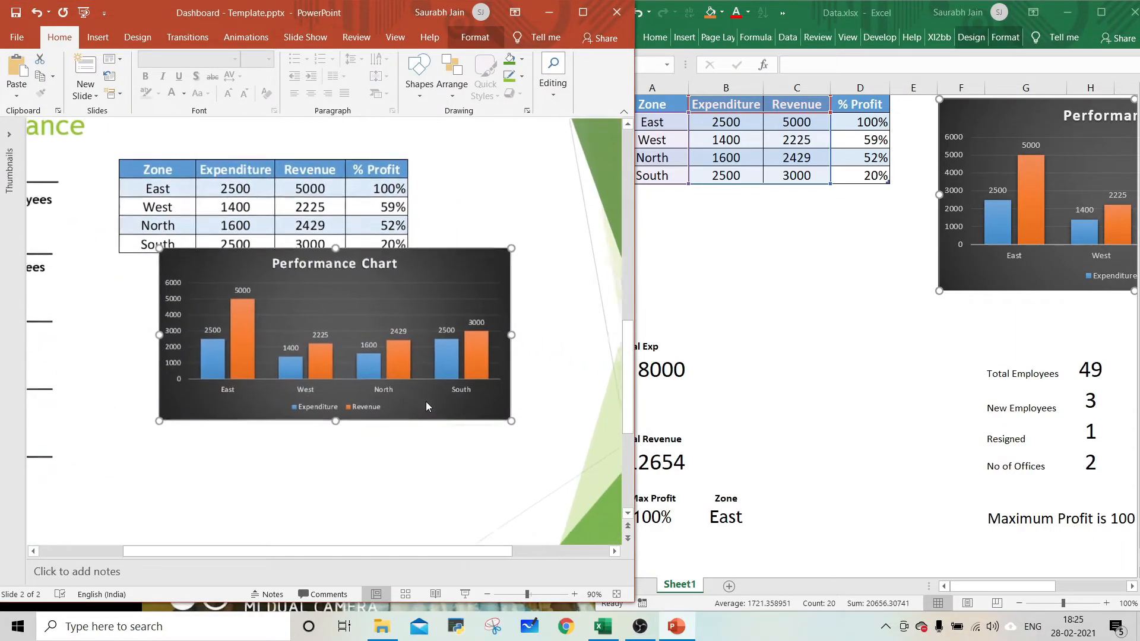
Move the pasted chart directly below the table and shrink it to match the table's width
{"action": "left_click_drag", "start_coordinate": [432, 265], "coordinate": [390, 285]}
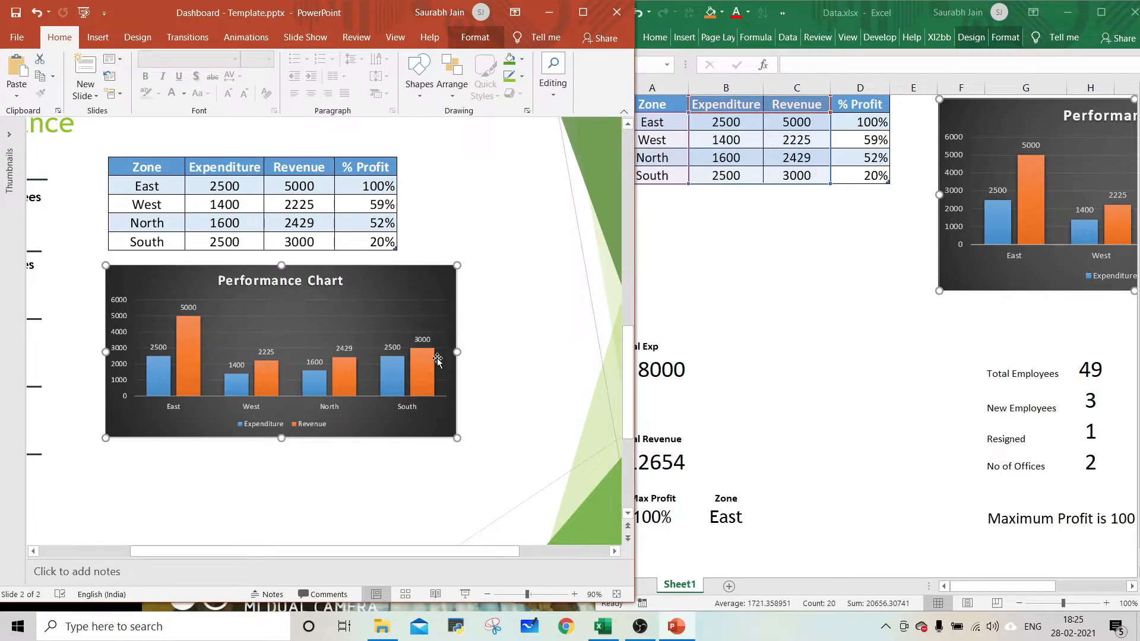
{"action": "left_click_drag", "start_coordinate": [457, 438], "coordinate": [427, 429]}
{"action": "left_click", "coordinate": [513, 447]}
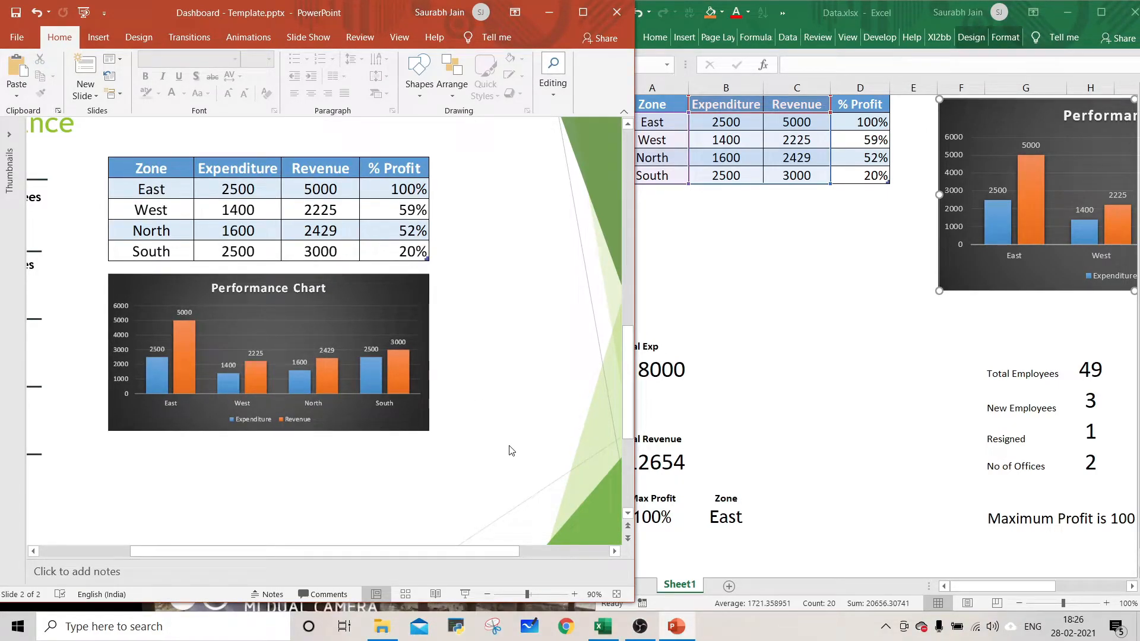
Set the North zone's Expenditure to 2000 in the workbook table
{"action": "left_click", "coordinate": [726, 158]}
{"action": "type", "text": "2000"}
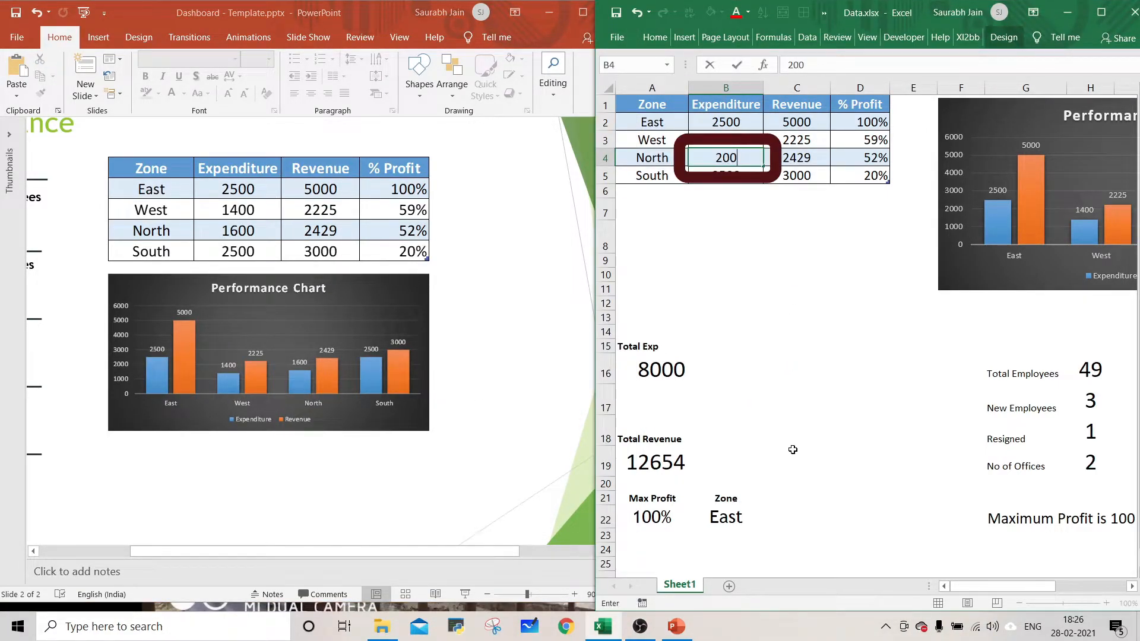
{"action": "key", "text": "Return"}
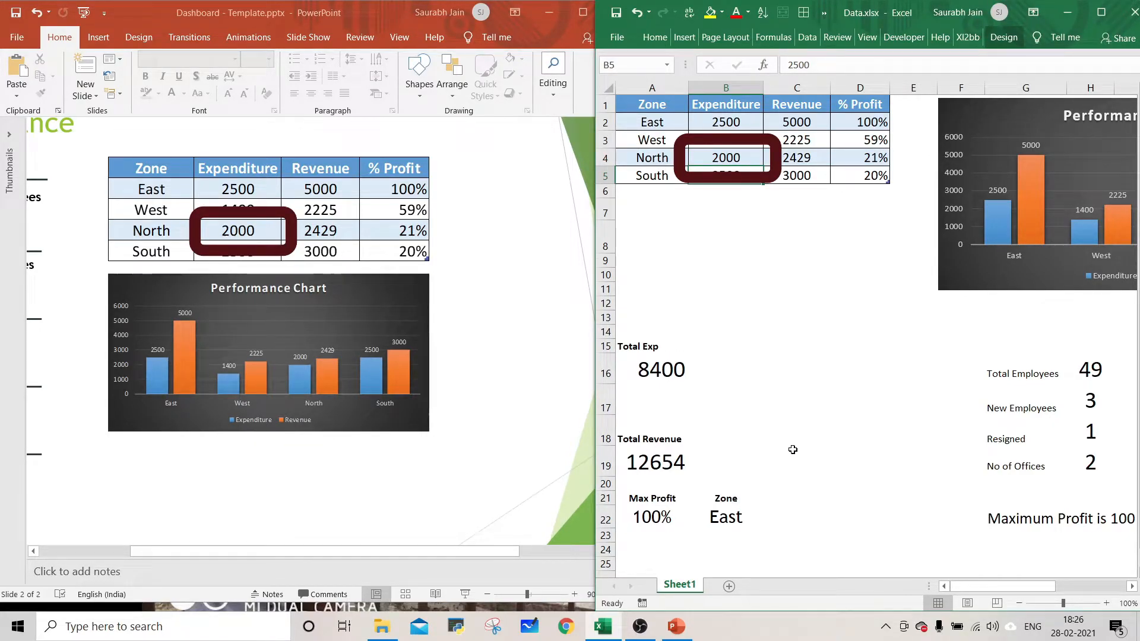
Set the East zone's Revenue to 4000 in the workbook table
{"action": "key", "text": "Up"}
{"action": "key", "text": "Up"}
{"action": "key", "text": "Up"}
{"action": "key", "text": "Right"}
{"action": "type", "text": "4000"}
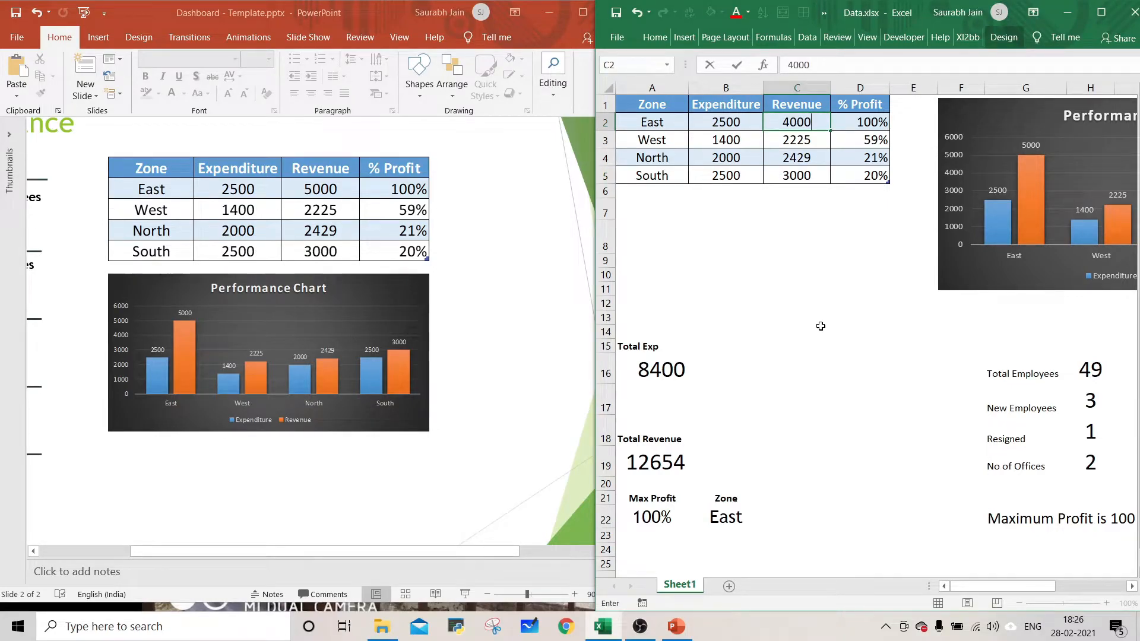
{"action": "key", "text": "Return"}
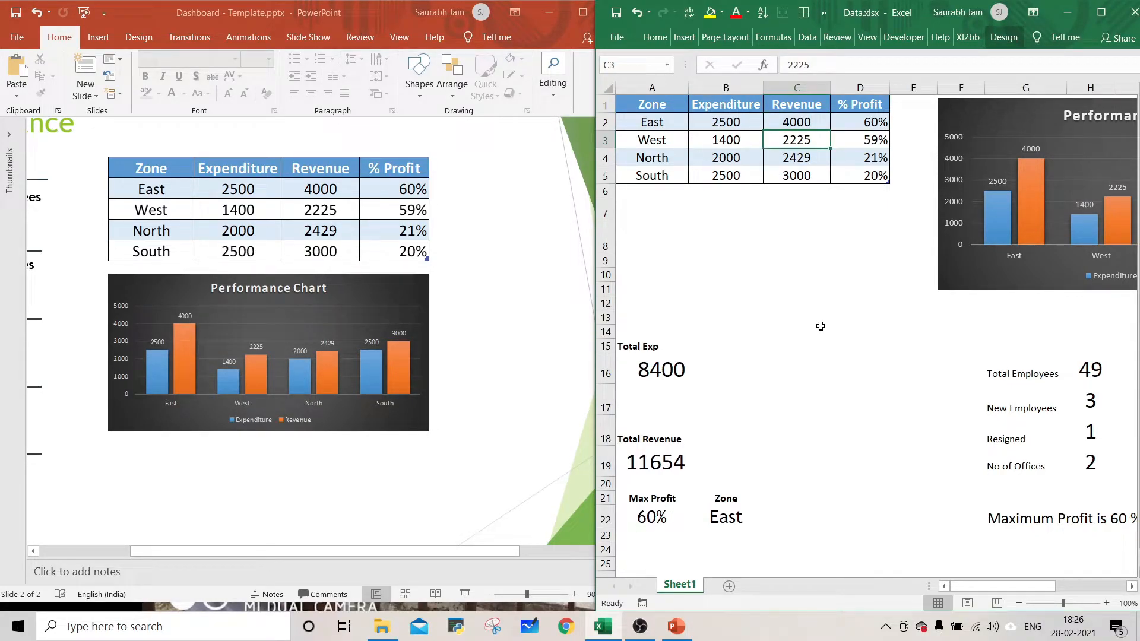
Copy the Total Employees figure from the workbook and paste it as a linked Worksheet Object under the slide's Total Employees heading
{"action": "left_click", "coordinate": [358, 557]}
{"action": "left_click_drag", "start_coordinate": [357, 557], "coordinate": [230, 562]}
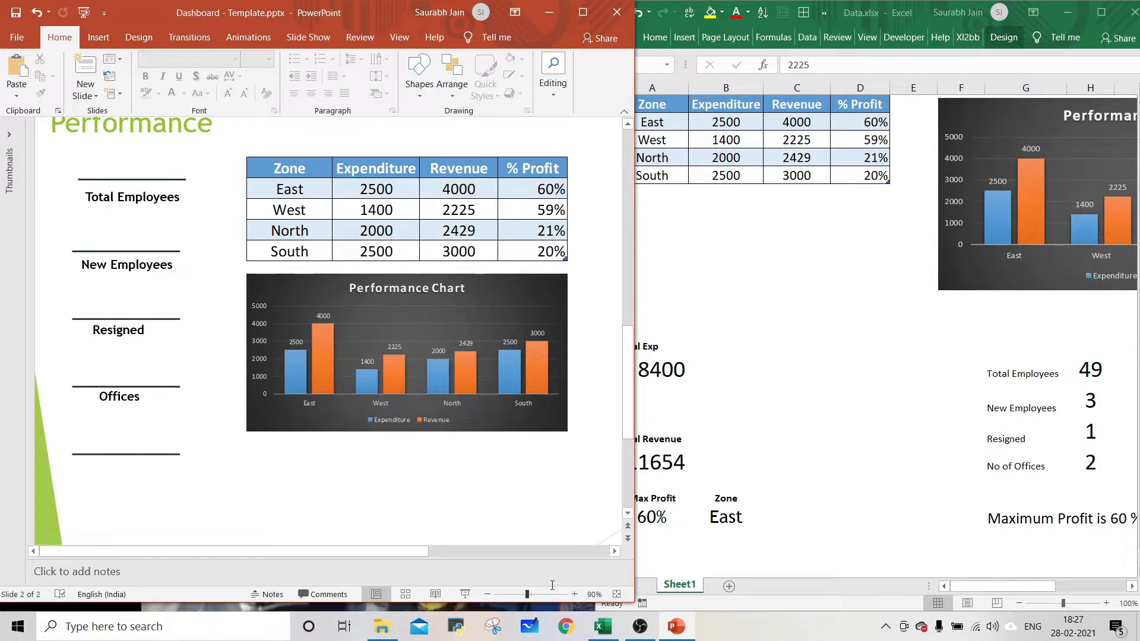
{"action": "left_click", "coordinate": [849, 397]}
{"action": "left_click", "coordinate": [1091, 369]}
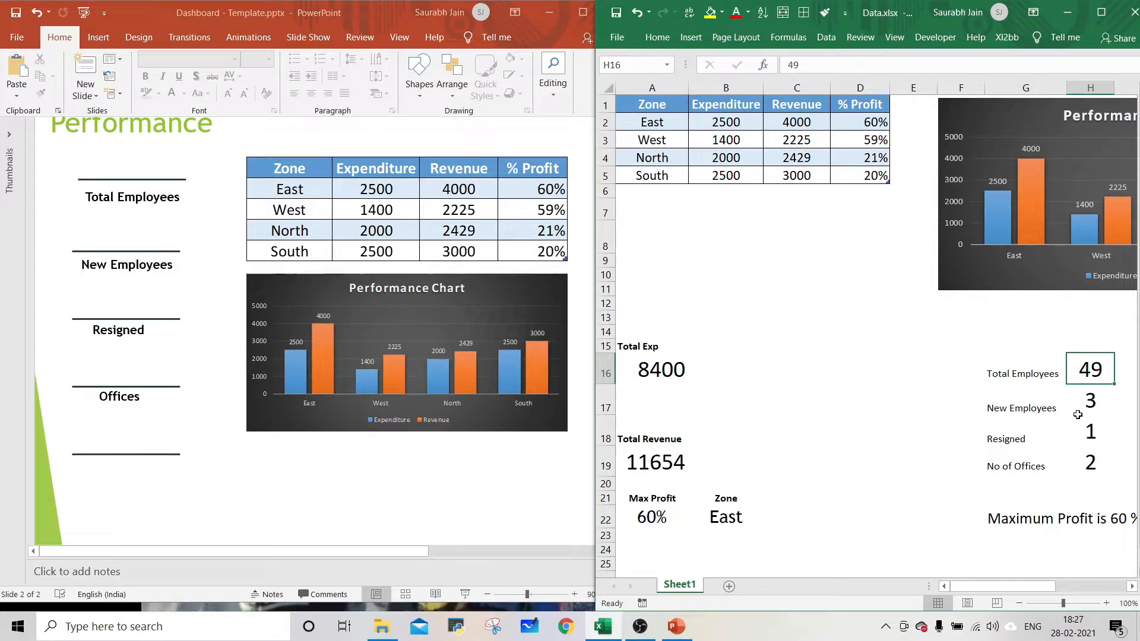
{"action": "key", "text": "ctrl+c"}
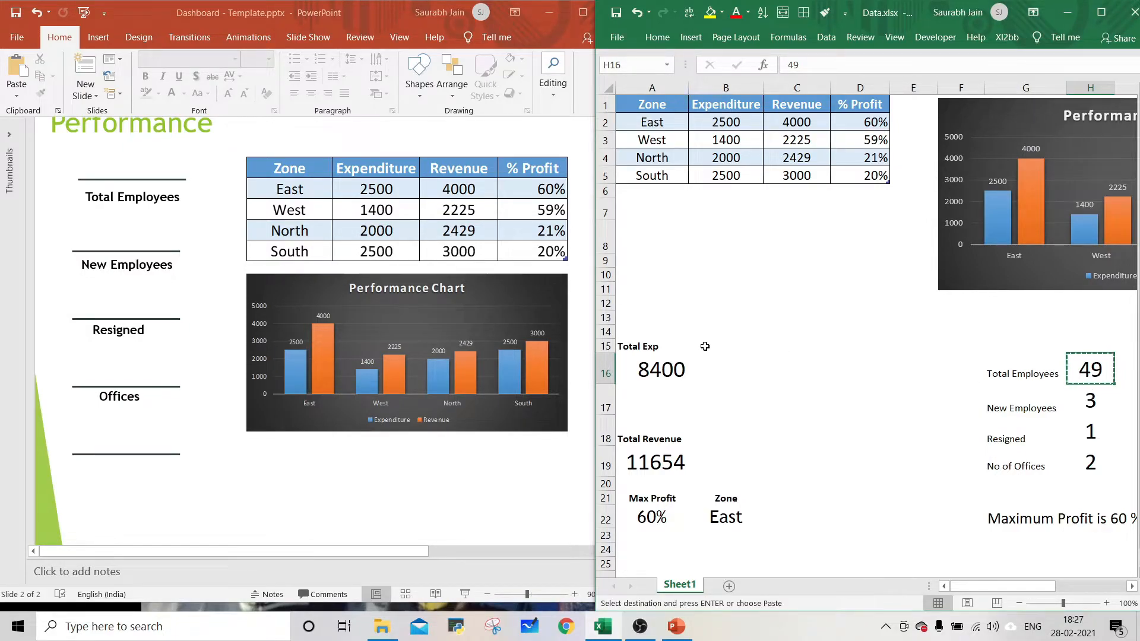
{"action": "left_click", "coordinate": [348, 484]}
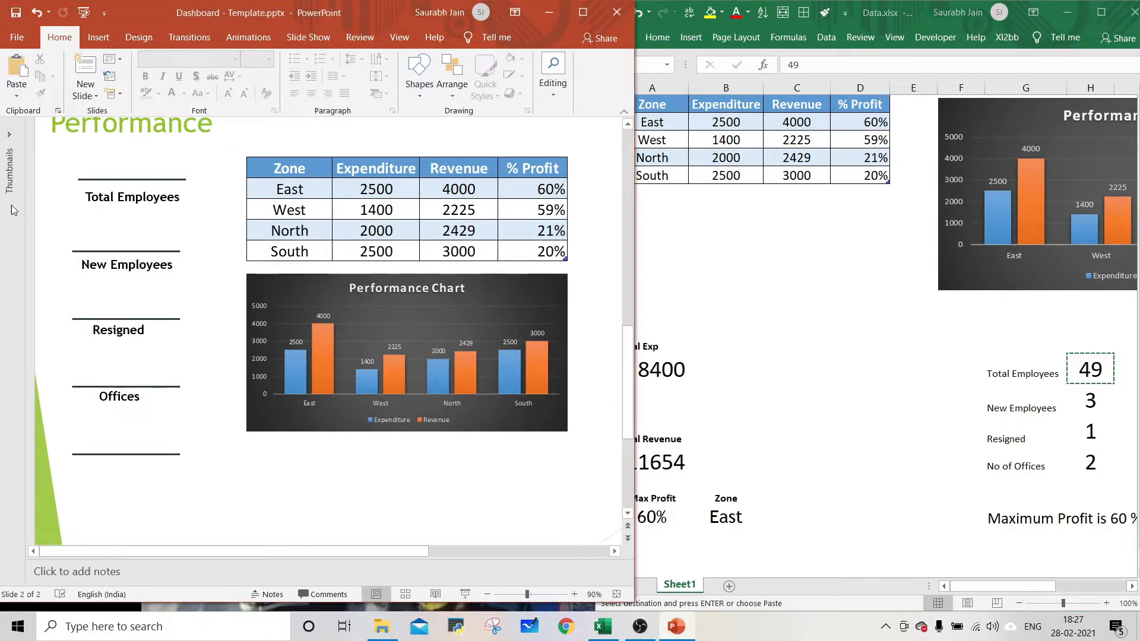
{"action": "left_click", "coordinate": [16, 98]}
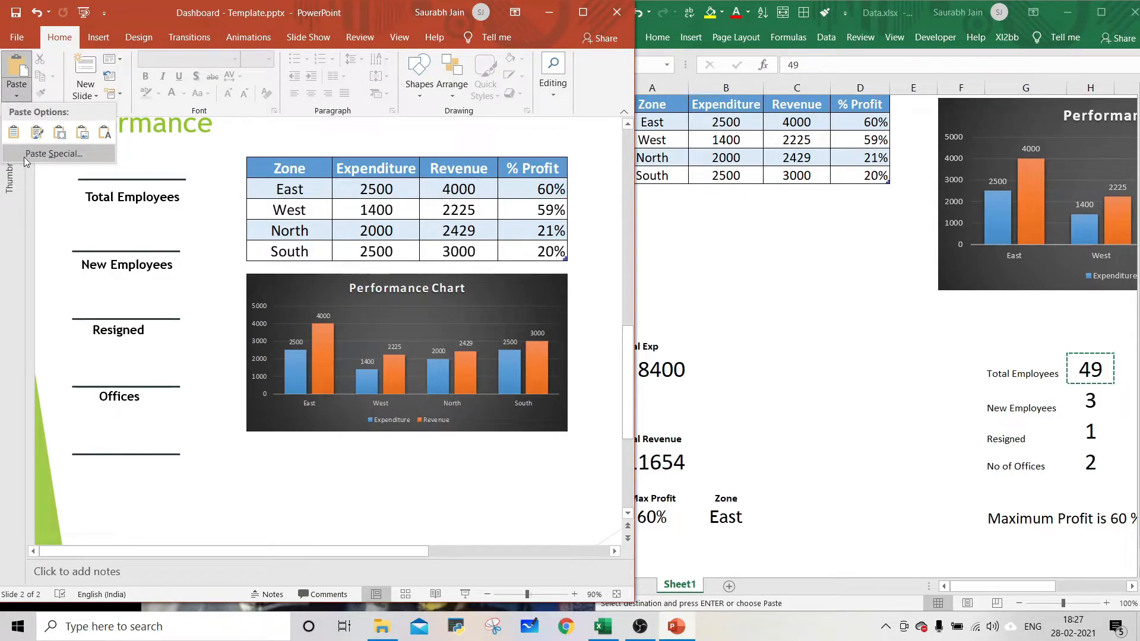
{"action": "left_click", "coordinate": [61, 155]}
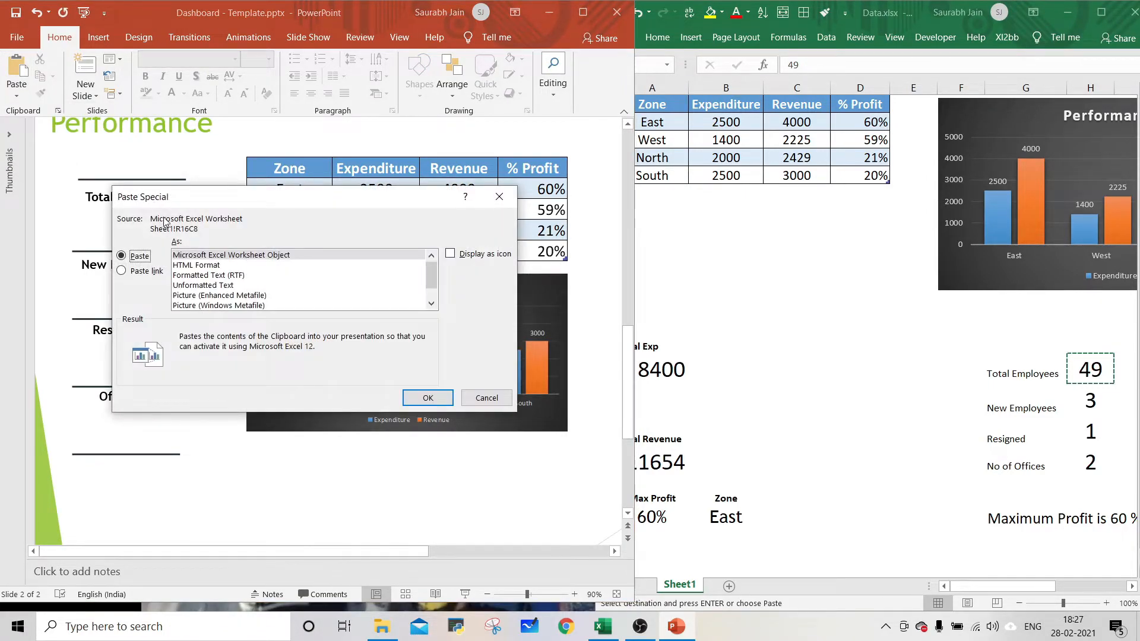
{"action": "left_click", "coordinate": [122, 273]}
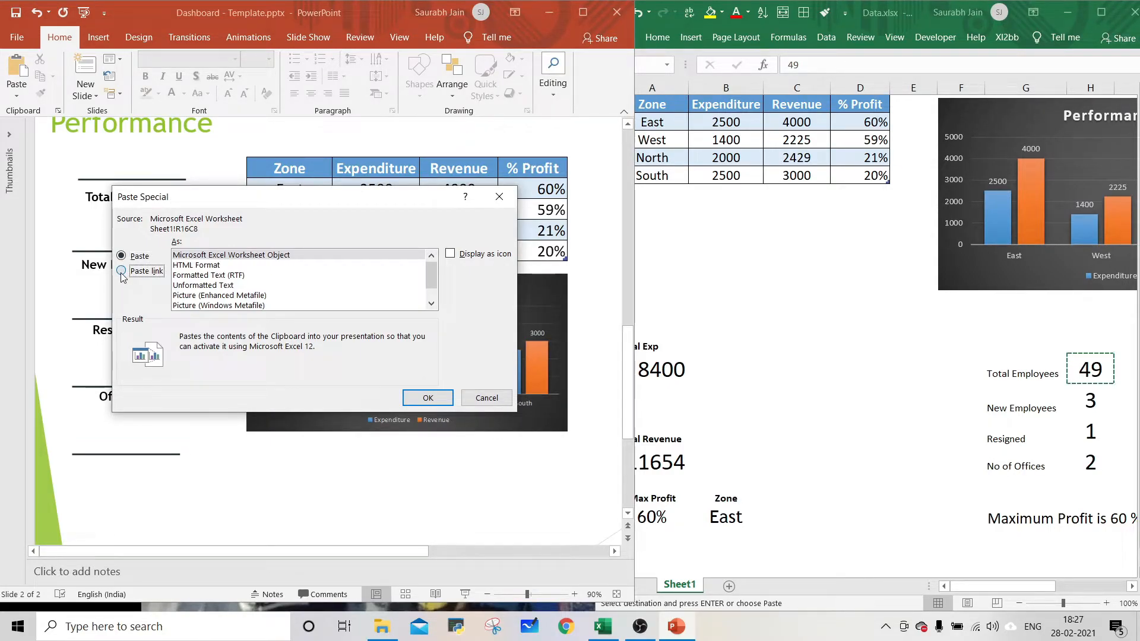
{"action": "left_click", "coordinate": [245, 257]}
{"action": "left_click", "coordinate": [427, 398]}
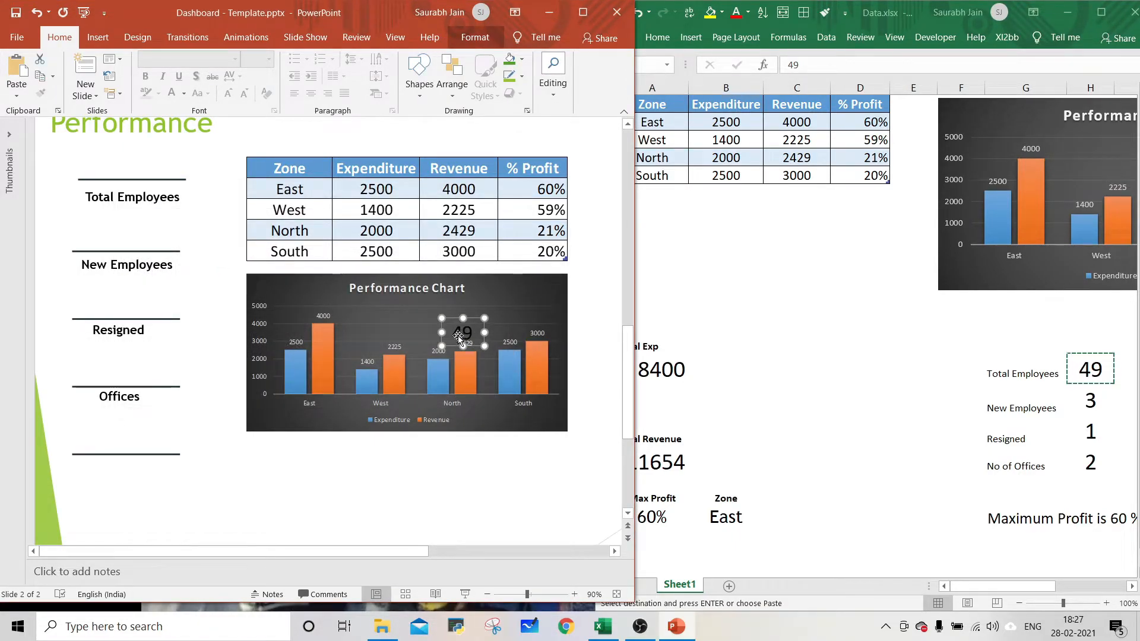
{"action": "left_click_drag", "start_coordinate": [469, 328], "coordinate": [123, 225]}
Copy the workbook's New Employees figure and place it as a linked Worksheet Object under the slide's New Employees heading
{"action": "left_click", "coordinate": [1090, 401]}
{"action": "key", "text": "ctrl+c"}
{"action": "left_click", "coordinate": [16, 96]}
{"action": "left_click", "coordinate": [57, 154]}
{"action": "left_click", "coordinate": [135, 274]}
{"action": "left_click", "coordinate": [428, 399]}
{"action": "left_click_drag", "start_coordinate": [472, 324], "coordinate": [130, 285]}
Copy the workbook's Resigned figure and place it as a linked Worksheet Object under the slide's Resigned heading
{"action": "left_click", "coordinate": [1091, 439]}
{"action": "key", "text": "ctrl+c"}
{"action": "left_click", "coordinate": [408, 496]}
{"action": "left_click", "coordinate": [17, 96]}
{"action": "left_click", "coordinate": [56, 154]}
{"action": "left_click", "coordinate": [135, 274]}
{"action": "left_click", "coordinate": [428, 397]}
{"action": "left_click_drag", "start_coordinate": [465, 334], "coordinate": [117, 358]}
Copy the workbook's No of Offices figure and place it as a linked Worksheet Object under the slide's Offices heading
{"action": "left_click", "coordinate": [1090, 463]}
{"action": "key", "text": "ctrl+c"}
{"action": "left_click", "coordinate": [407, 495]}
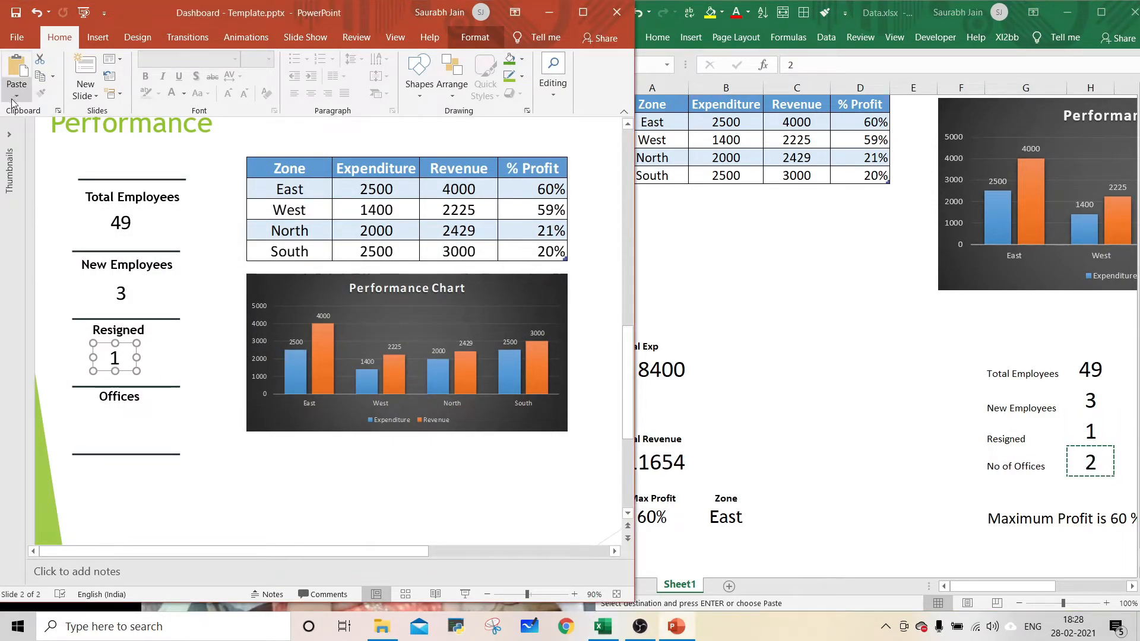
{"action": "left_click", "coordinate": [16, 95]}
{"action": "left_click", "coordinate": [57, 153]}
{"action": "left_click", "coordinate": [136, 275]}
{"action": "left_click", "coordinate": [429, 398]}
{"action": "left_click_drag", "start_coordinate": [472, 331], "coordinate": [124, 425]}
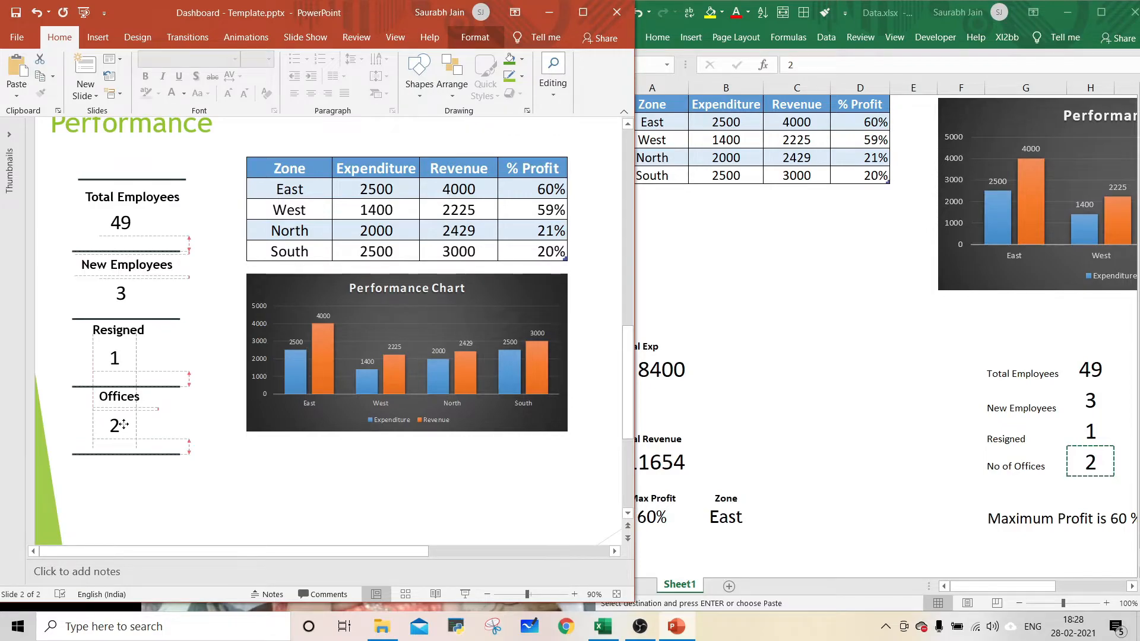
{"action": "left_click", "coordinate": [384, 459]}
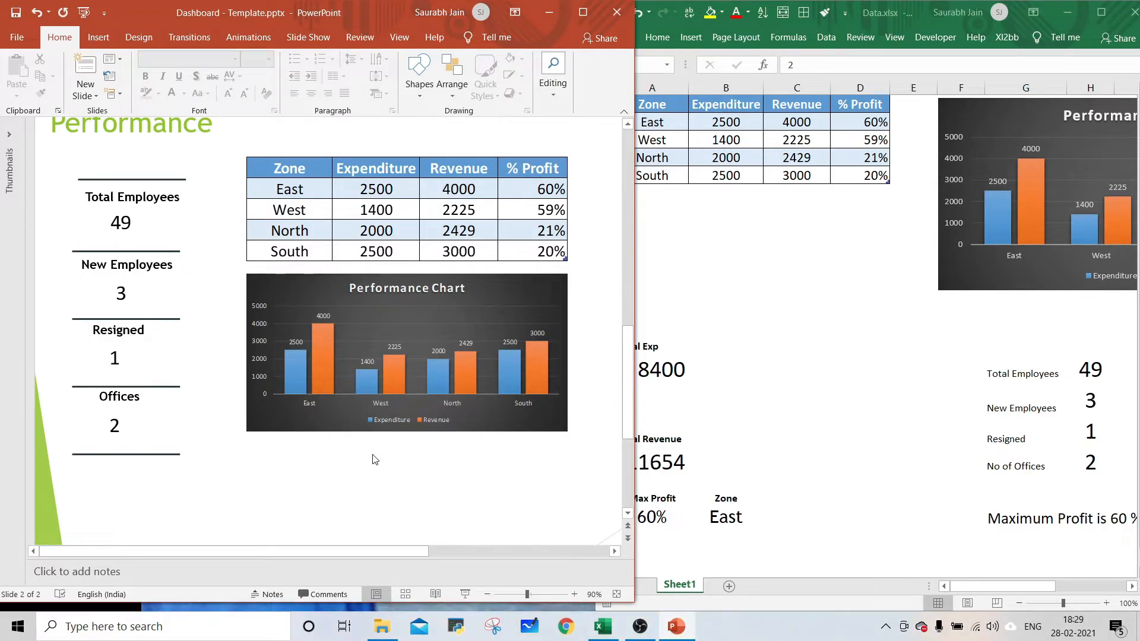
Set New Employees to 5, Resigned to 0 and Total Employees to 54 in the workbook
{"action": "left_click", "coordinate": [1072, 407]}
{"action": "type", "text": "5"}
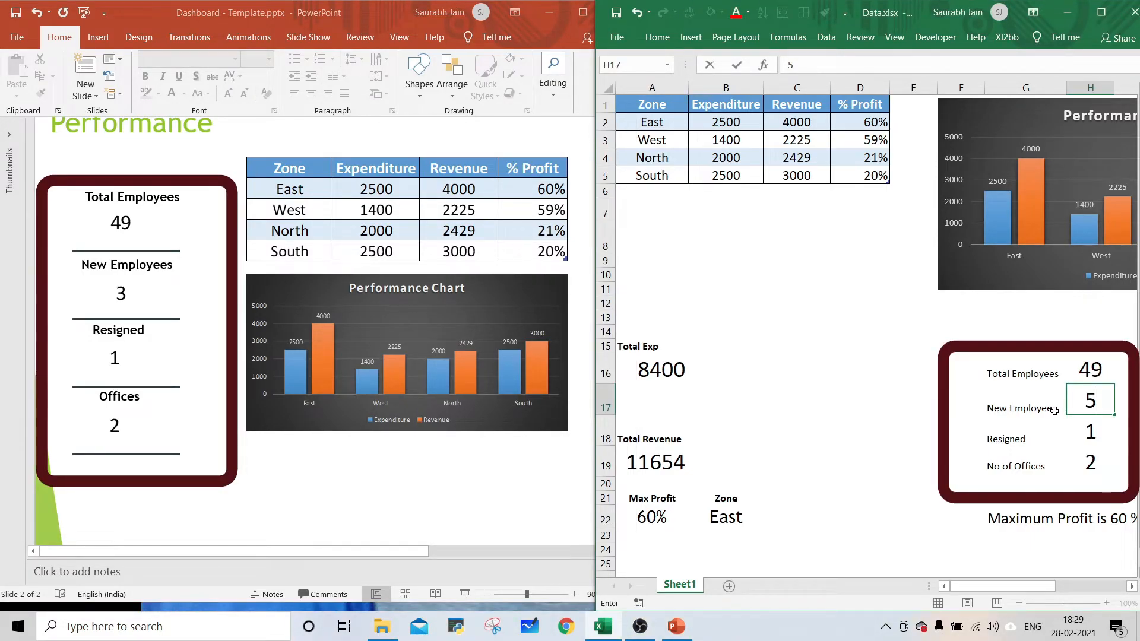
{"action": "key", "text": "Return"}
{"action": "type", "text": "0"}
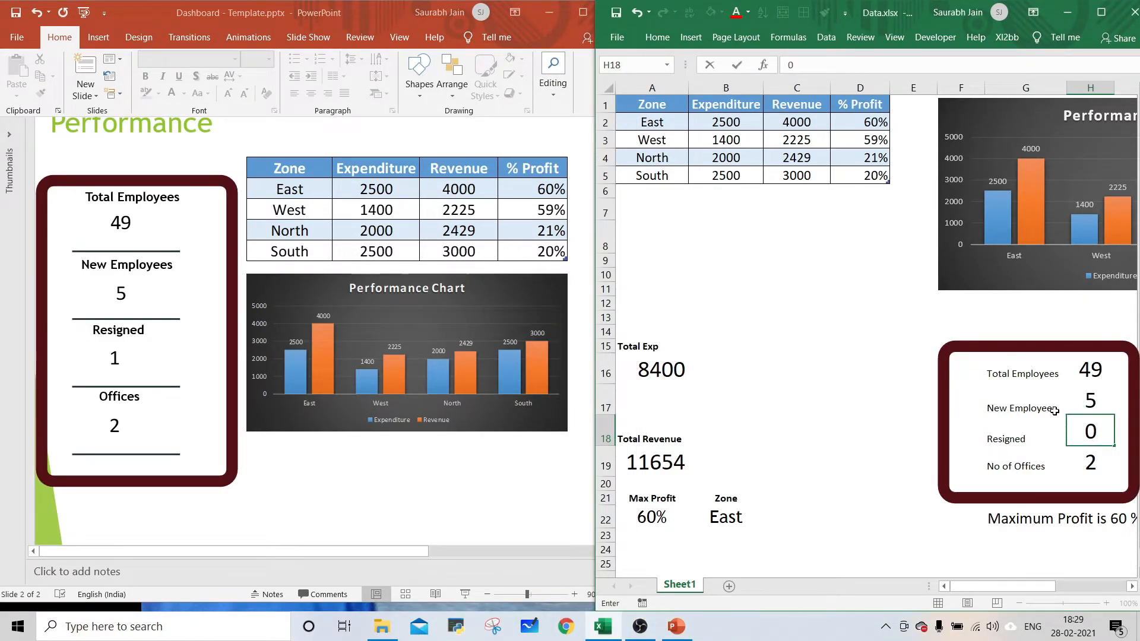
{"action": "key", "text": "Up"}
{"action": "key", "text": "Up"}
{"action": "type", "text": "54"}
{"action": "key", "text": "Return"}
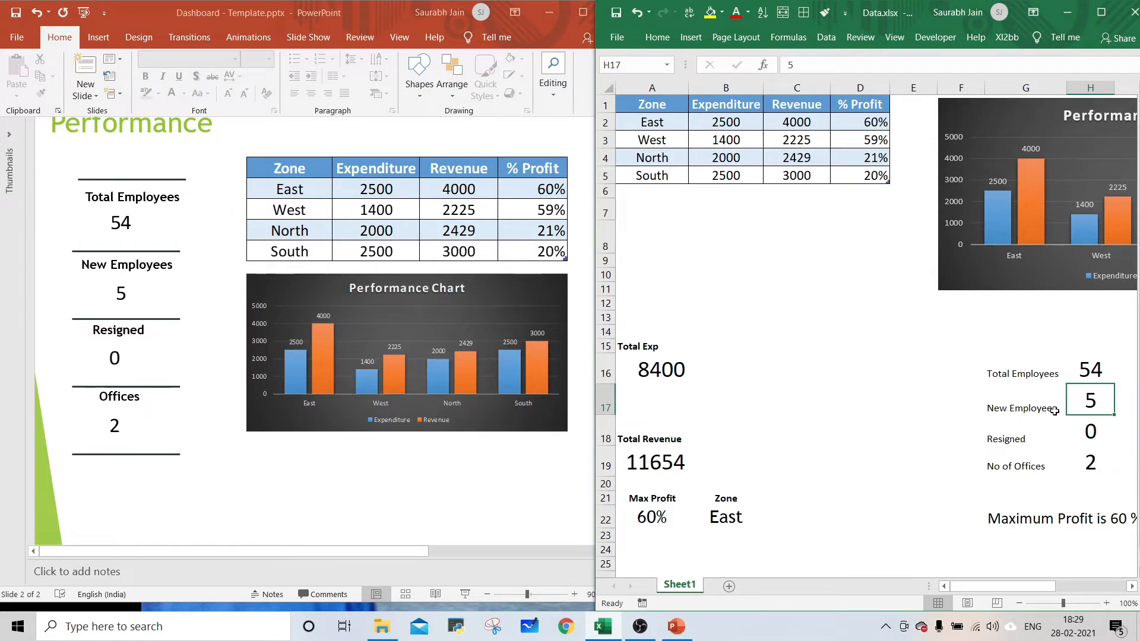
Copy the Todays Date value in cell O2 and paste it as a linked Worksheet Object below the Weekly Dashboard slide's subtitle
{"action": "left_click", "coordinate": [1101, 12]}
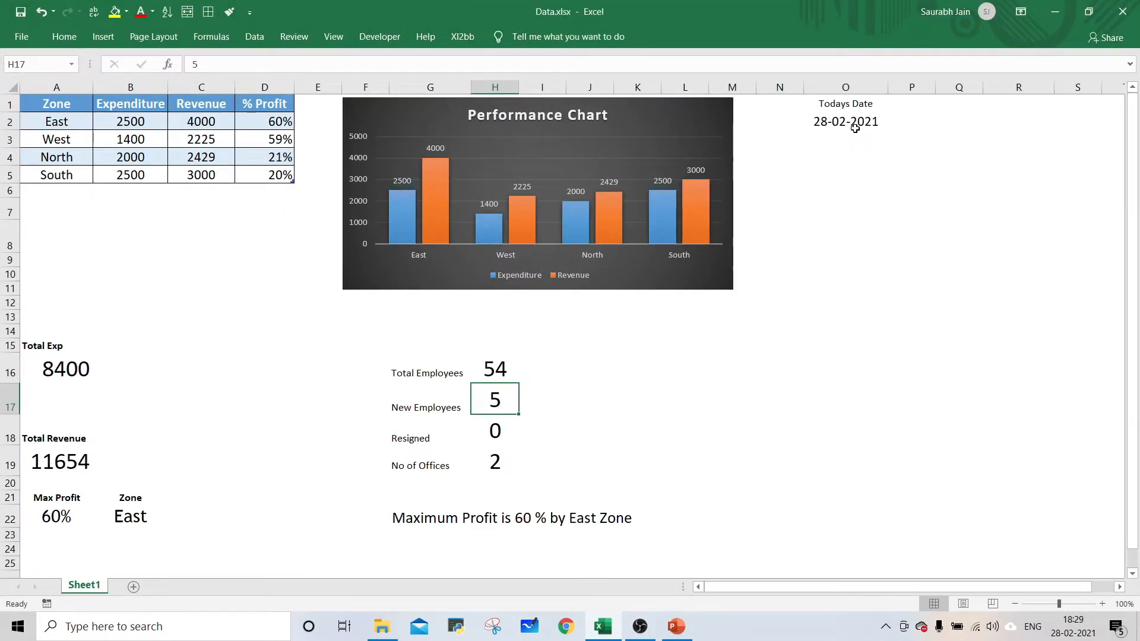
{"action": "left_click", "coordinate": [852, 124]}
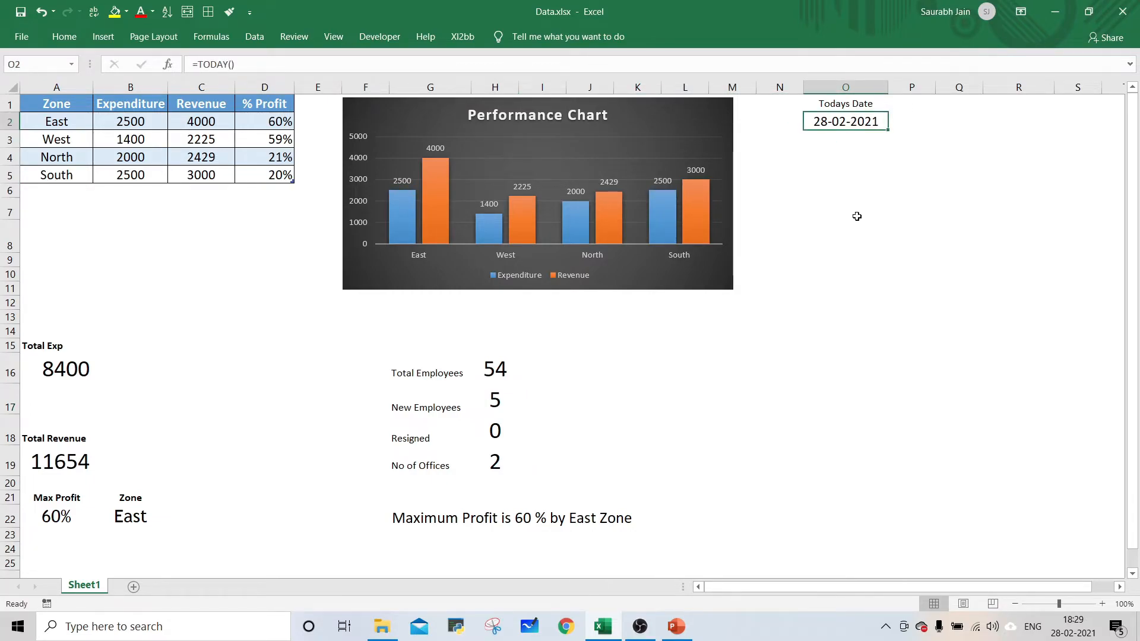
{"action": "key", "text": "ctrl+c"}
{"action": "left_click", "coordinate": [1089, 12]}
{"action": "scroll", "coordinate": [327, 327], "scroll_direction": "up", "scroll_amount": 2}
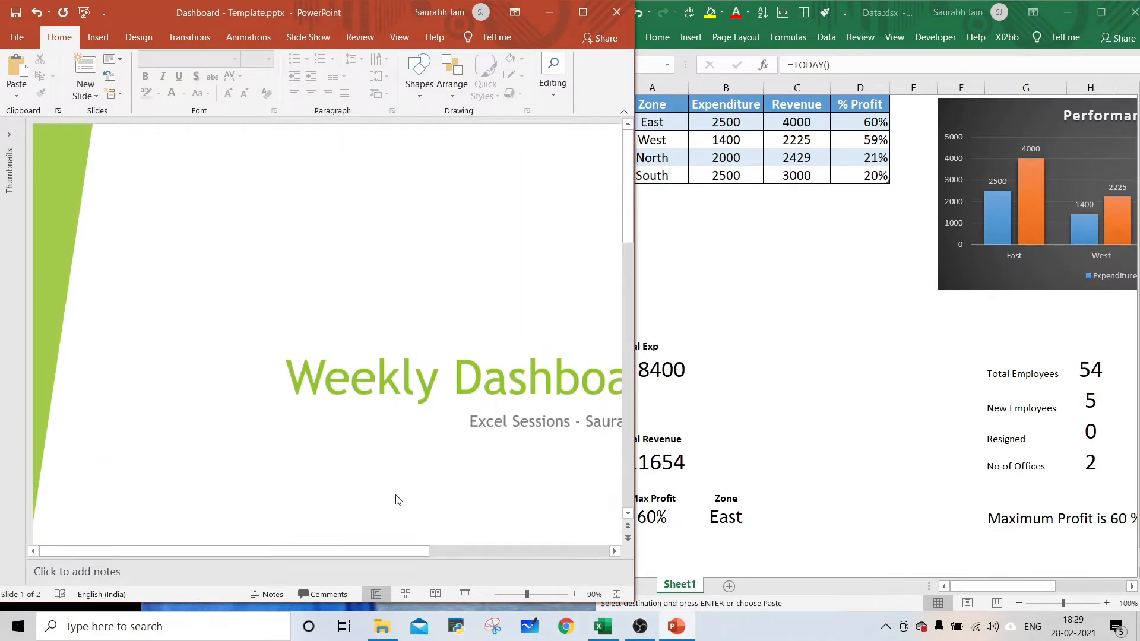
{"action": "right_click", "coordinate": [412, 457]}
{"action": "left_click", "coordinate": [380, 478]}
{"action": "left_click", "coordinate": [16, 95]}
{"action": "left_click", "coordinate": [51, 153]}
{"action": "left_click", "coordinate": [122, 270]}
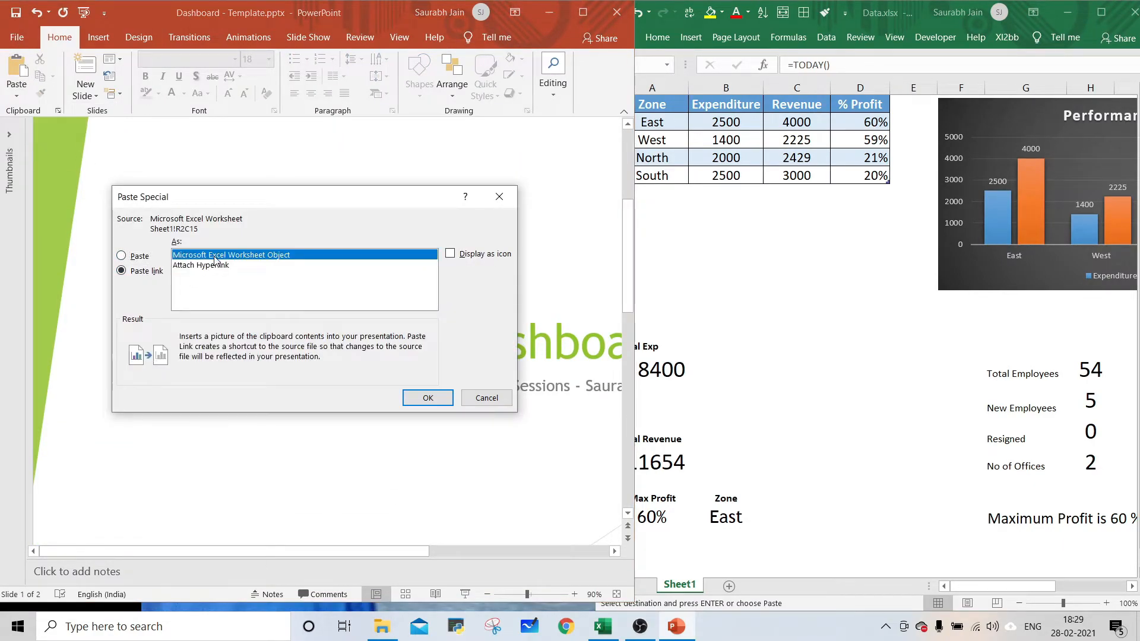
{"action": "left_click", "coordinate": [428, 398]}
{"action": "left_click_drag", "start_coordinate": [454, 339], "coordinate": [558, 461]}
{"action": "left_click", "coordinate": [517, 489]}
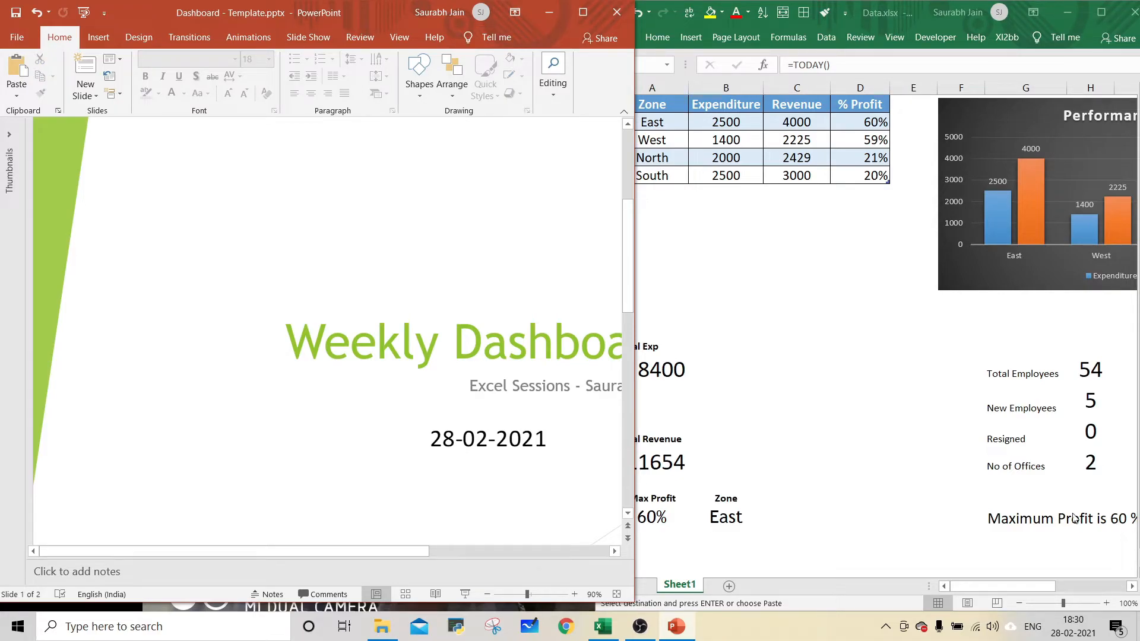
Copy the Maximum Profit sentence in cell G22 and paste it as a linked Worksheet Object below the Performance slide's chart
{"action": "left_click", "coordinate": [1089, 583]}
{"action": "left_click_drag", "start_coordinate": [1090, 583], "coordinate": [1061, 587]}
{"action": "left_click", "coordinate": [869, 520]}
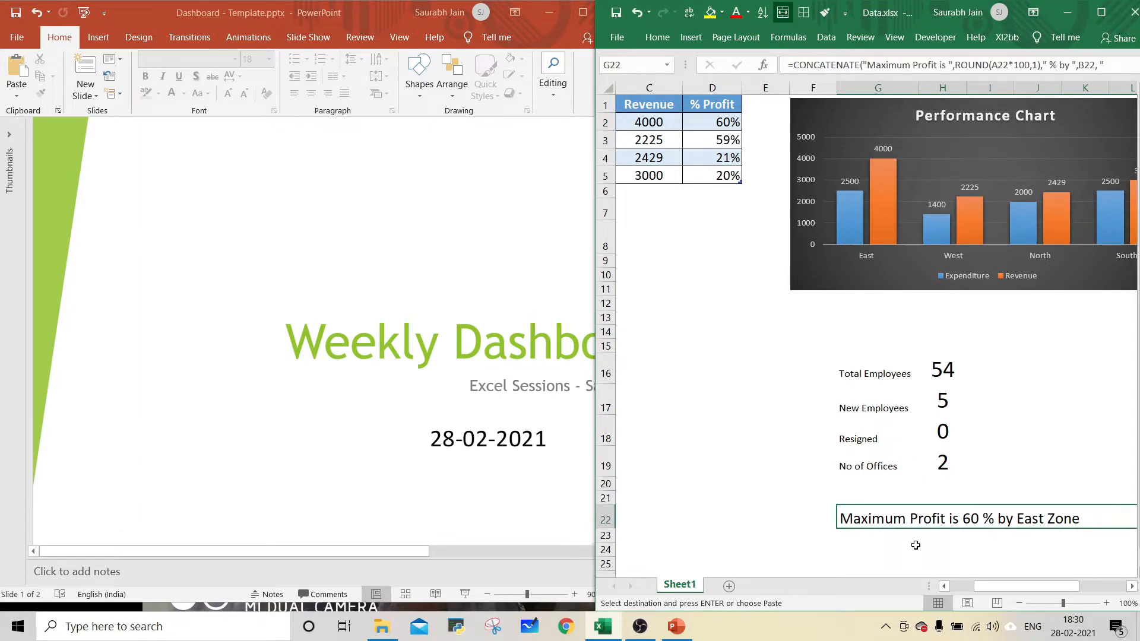
{"action": "key", "text": "ctrl+c"}
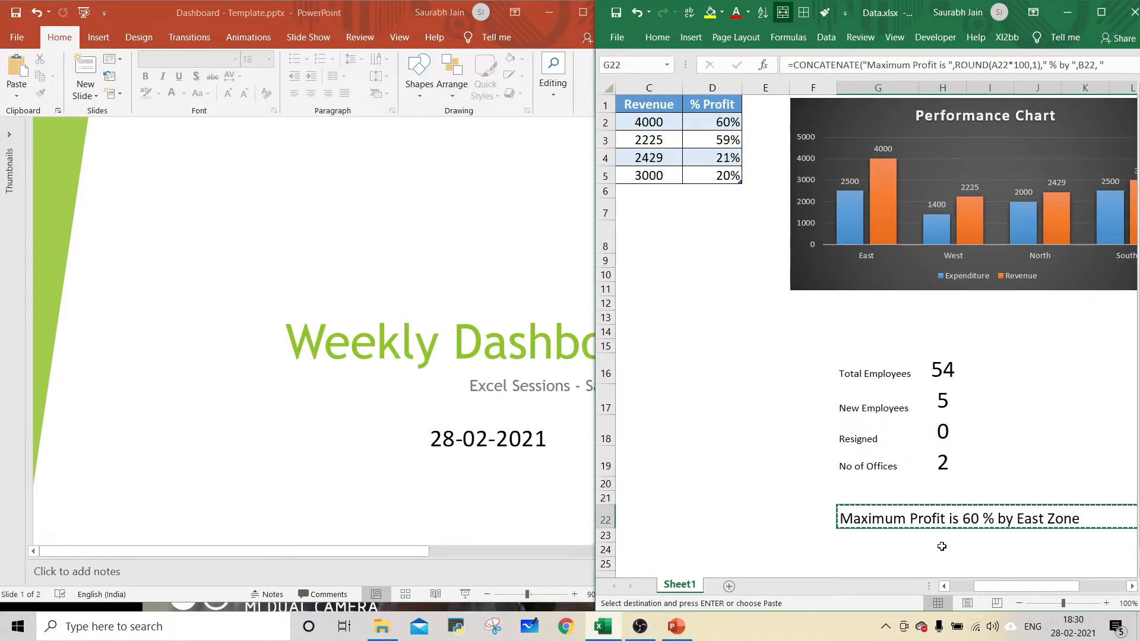
{"action": "left_click", "coordinate": [509, 311]}
{"action": "left_click_drag", "start_coordinate": [628, 270], "coordinate": [631, 488]}
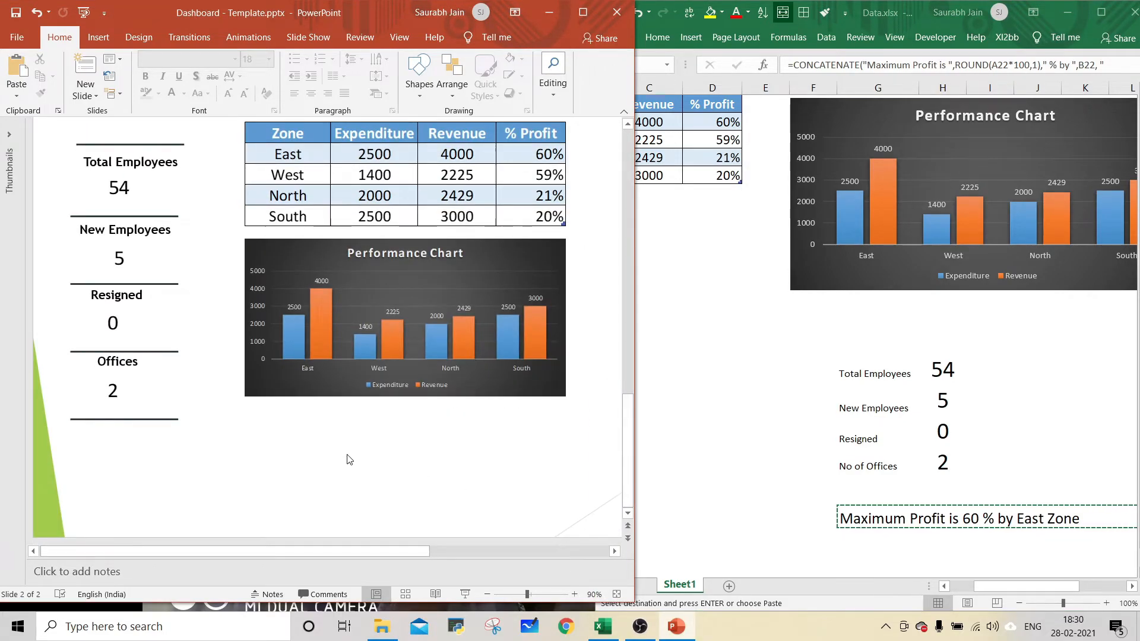
{"action": "left_click", "coordinate": [17, 96]}
{"action": "left_click", "coordinate": [42, 155]}
{"action": "left_click", "coordinate": [139, 271]}
{"action": "left_click", "coordinate": [200, 257]}
{"action": "left_click", "coordinate": [428, 398]}
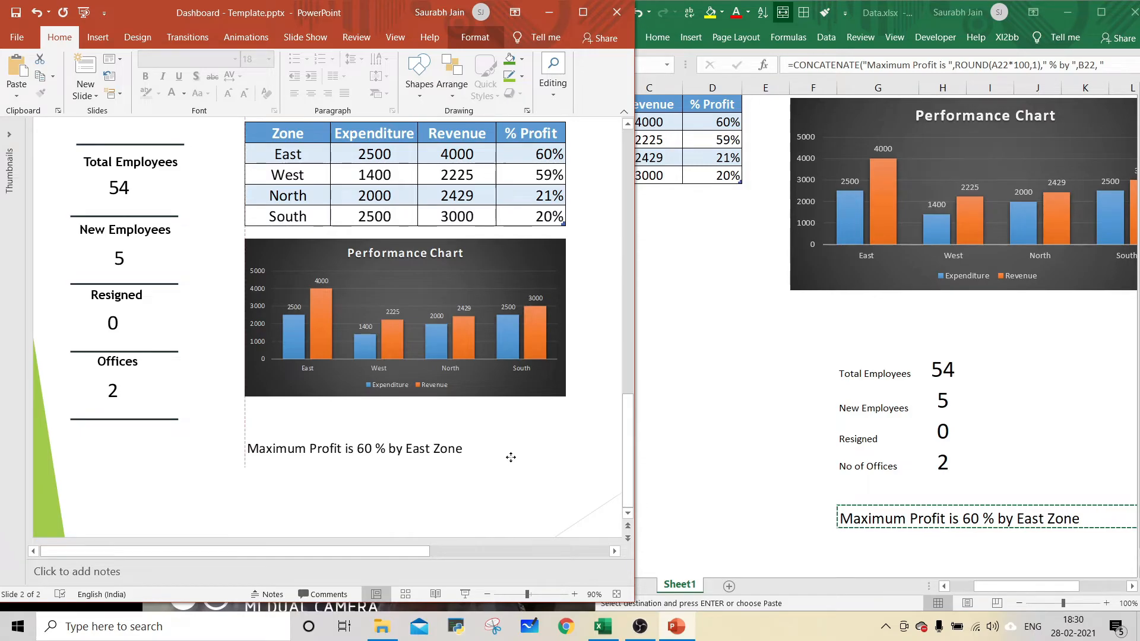
{"action": "left_click", "coordinate": [501, 498]}
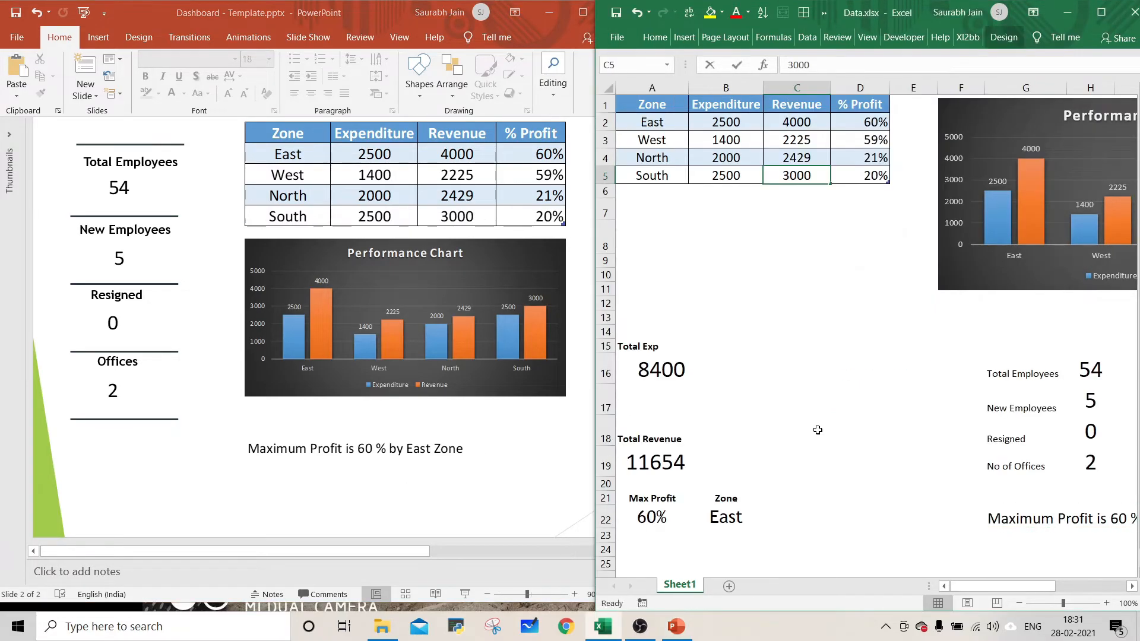
Set the South zone's Revenue to 5000 in the workbook table
{"action": "type", "text": "5000"}
{"action": "key", "text": "Return"}
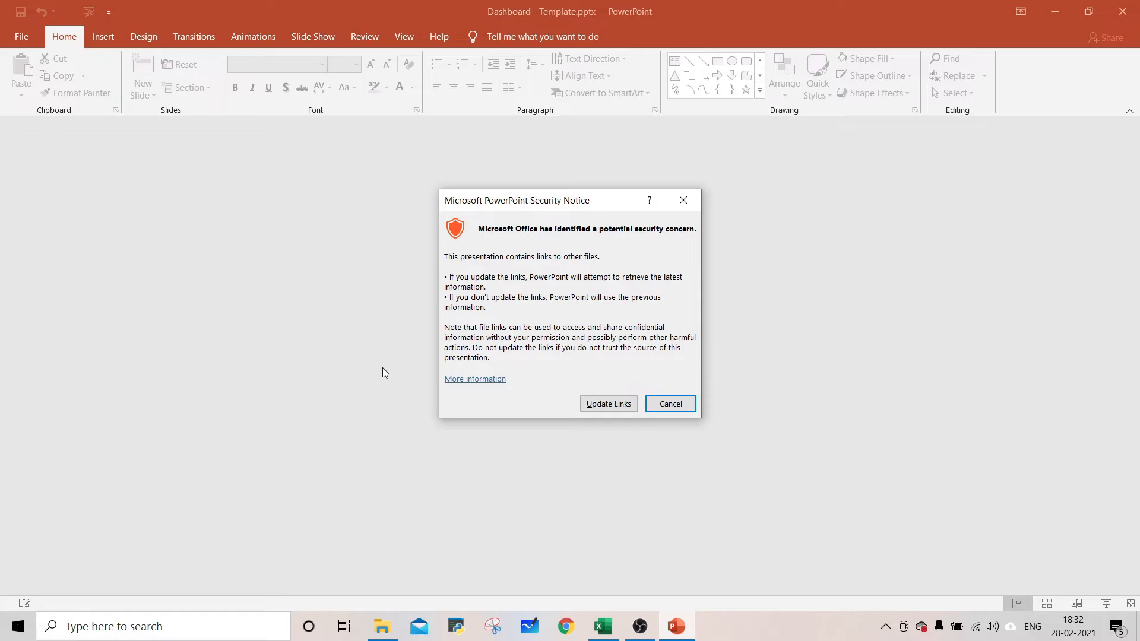
Skip updating the reopened template's links and save the presentation under the new name Dashboard - 28022021pptx
{"action": "left_click", "coordinate": [658, 409]}
{"action": "left_click", "coordinate": [25, 40]}
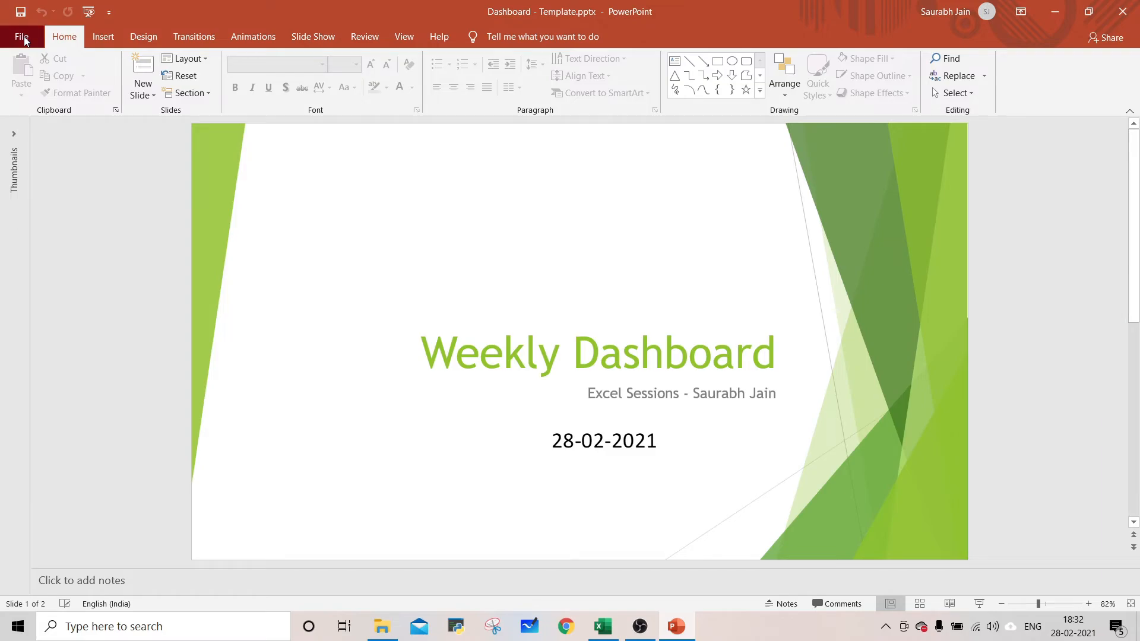
{"action": "left_click", "coordinate": [49, 236]}
{"action": "left_click", "coordinate": [226, 414]}
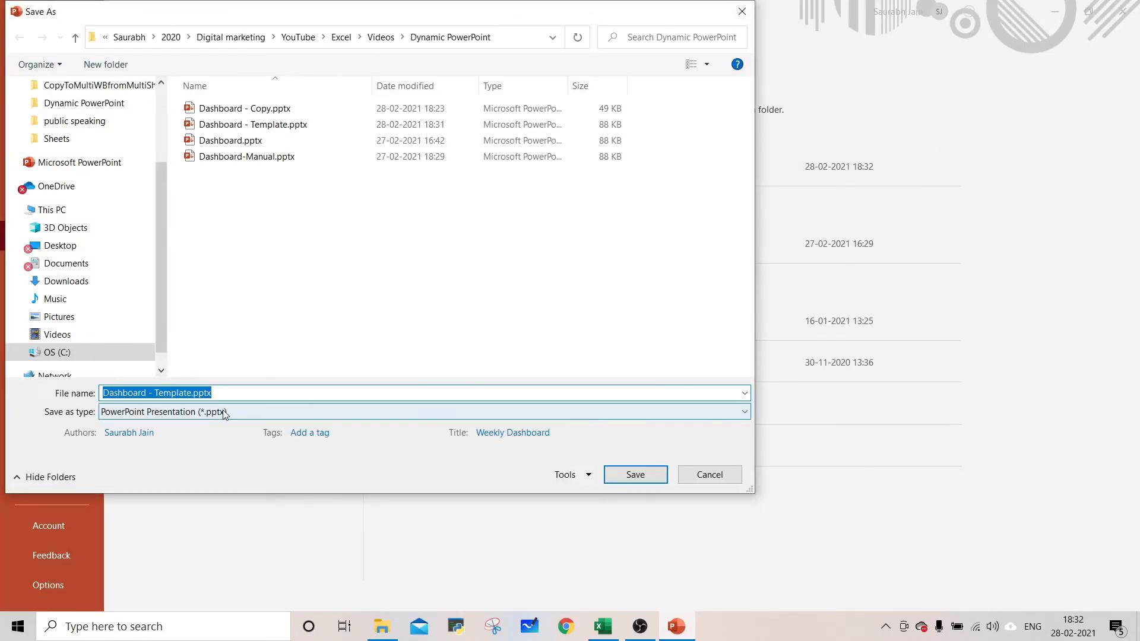
{"action": "left_click_drag", "start_coordinate": [194, 394], "coordinate": [154, 393]}
{"action": "type", "text": "28022021pptx"}
{"action": "left_click", "coordinate": [636, 474]}
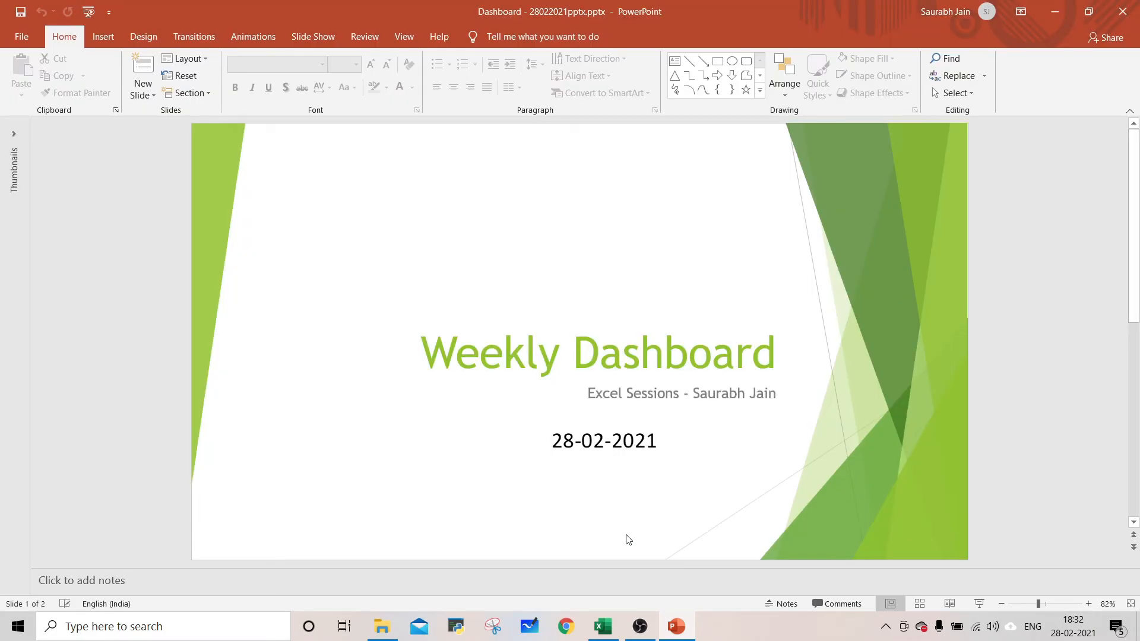
Break all links to Data.xlsx in the Dashboard - 28022021pptx copy and save the presentation
{"action": "left_click", "coordinate": [22, 40]}
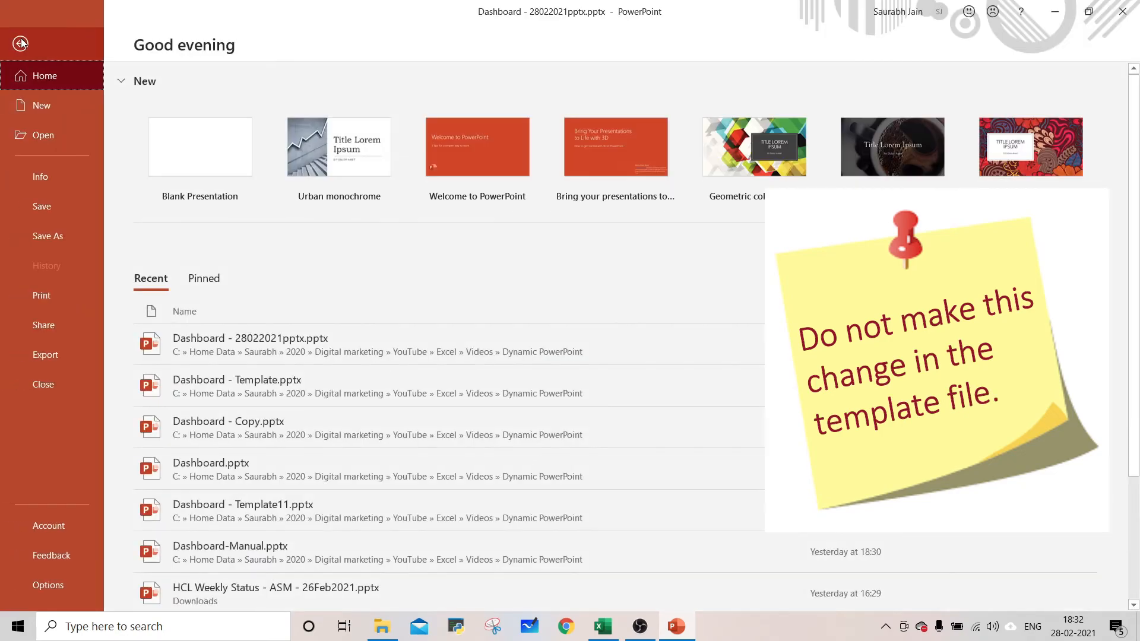
{"action": "left_click", "coordinate": [40, 177]}
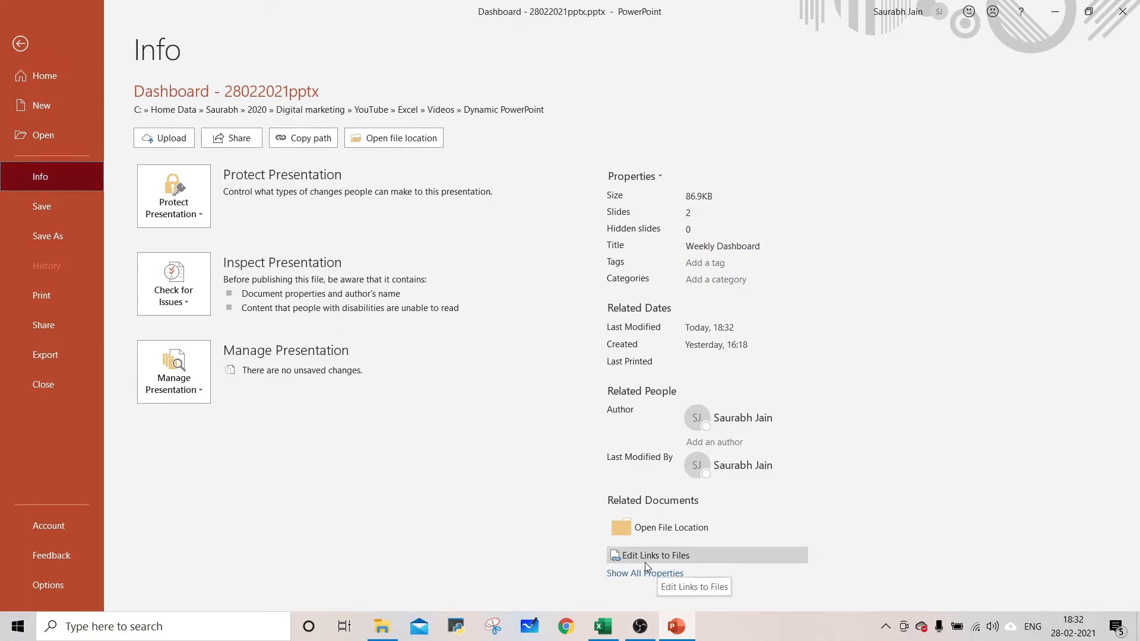
{"action": "left_click", "coordinate": [685, 560]}
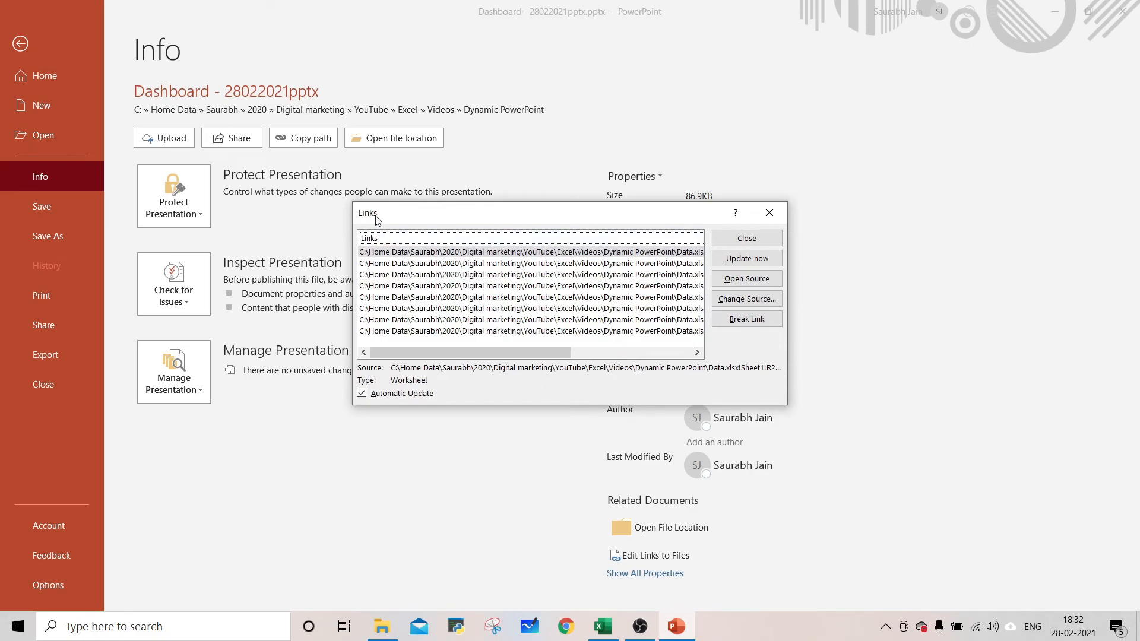
{"action": "left_click", "coordinate": [505, 255]}
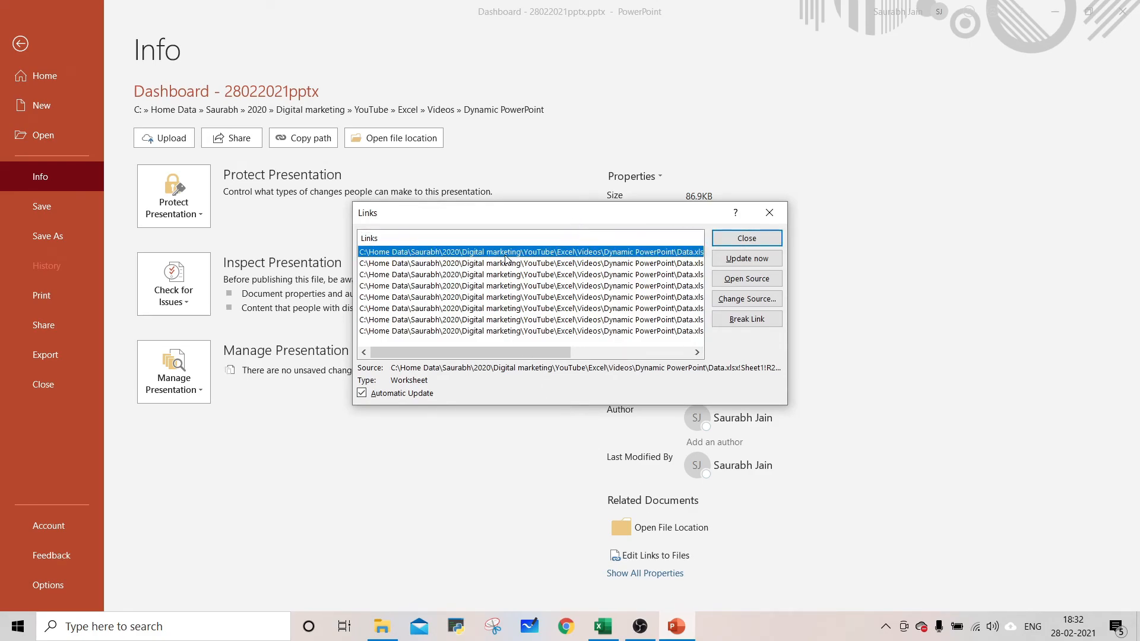
{"action": "left_click", "coordinate": [758, 323]}
{"action": "left_click", "coordinate": [758, 322]}
{"action": "left_click", "coordinate": [758, 322]}
{"action": "left_click", "coordinate": [757, 323]}
{"action": "left_click", "coordinate": [758, 323]}
{"action": "left_click", "coordinate": [758, 322]}
{"action": "left_click", "coordinate": [758, 322]}
{"action": "left_click", "coordinate": [758, 322]}
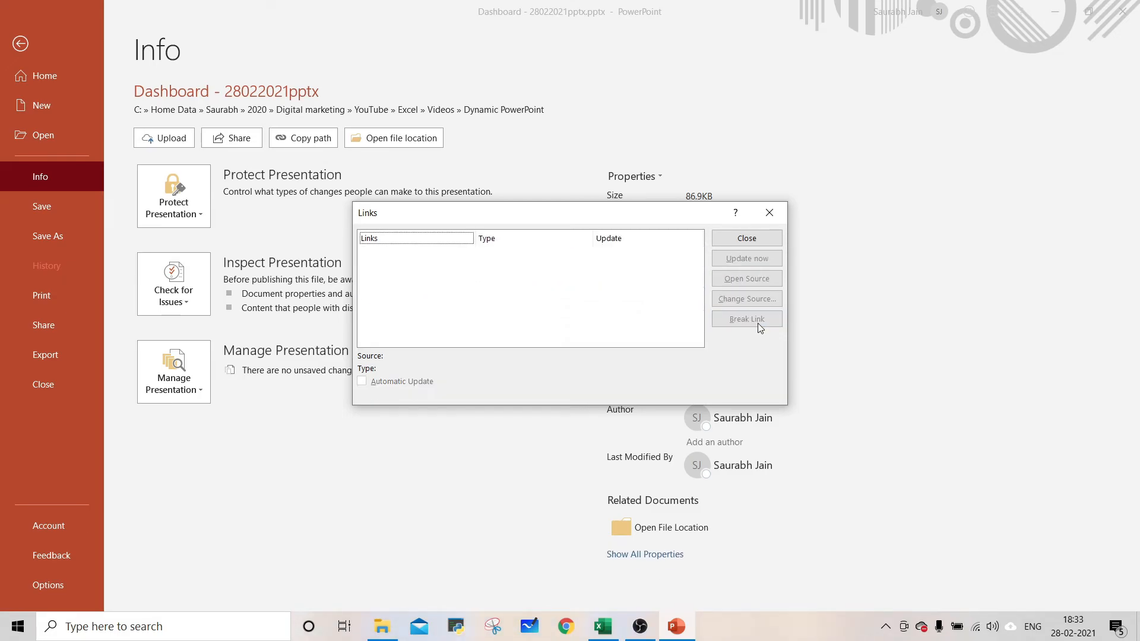
{"action": "left_click", "coordinate": [747, 248]}
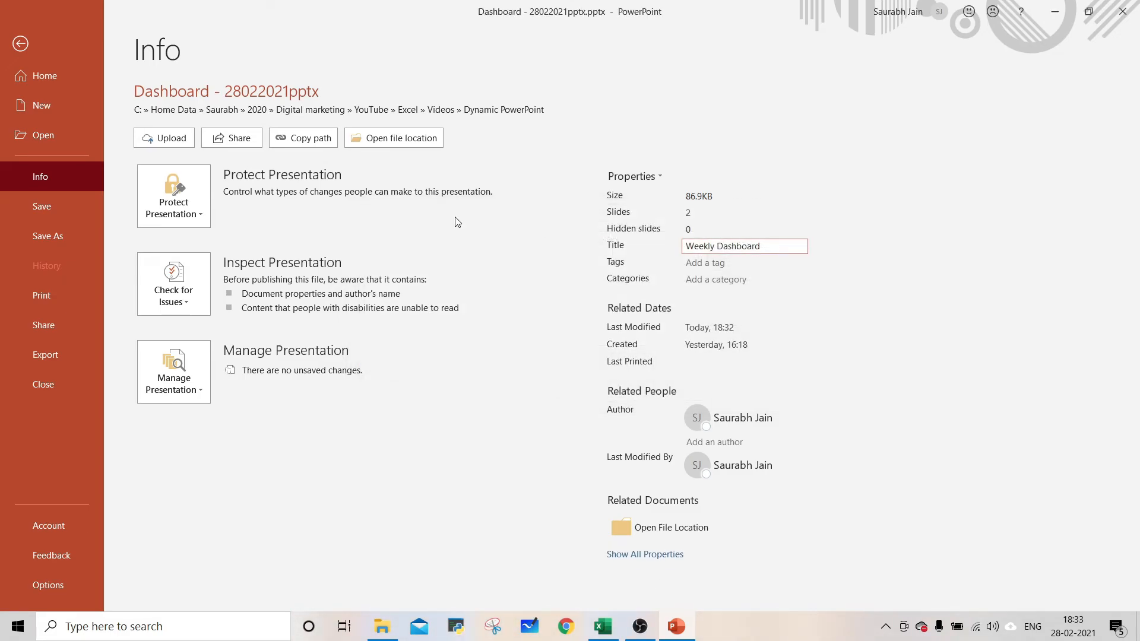
{"action": "left_click", "coordinate": [49, 211]}
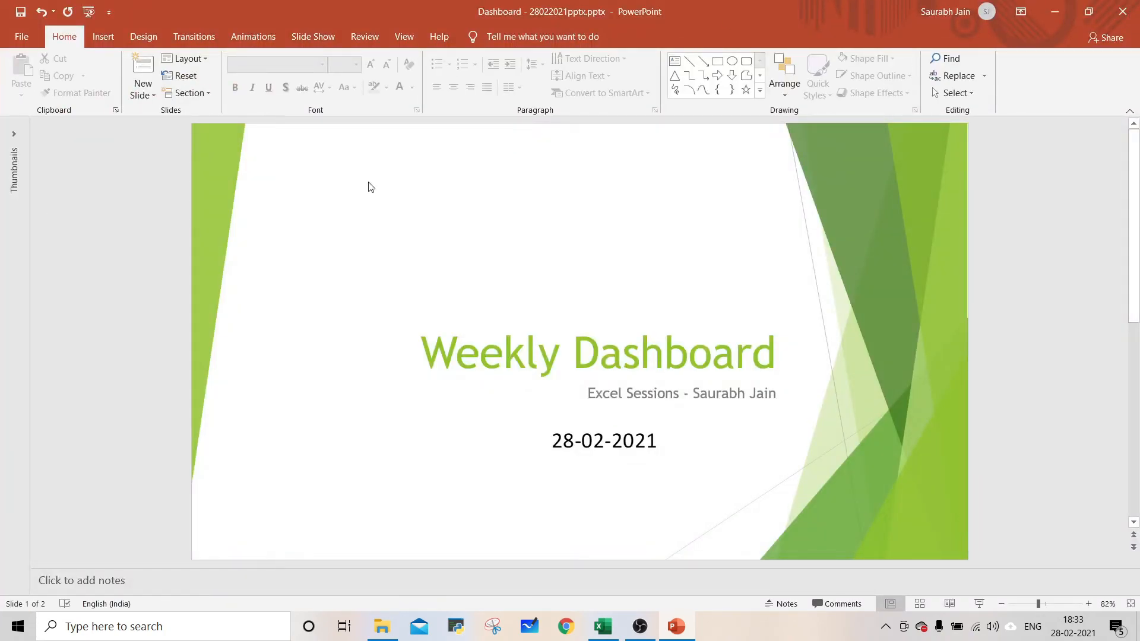